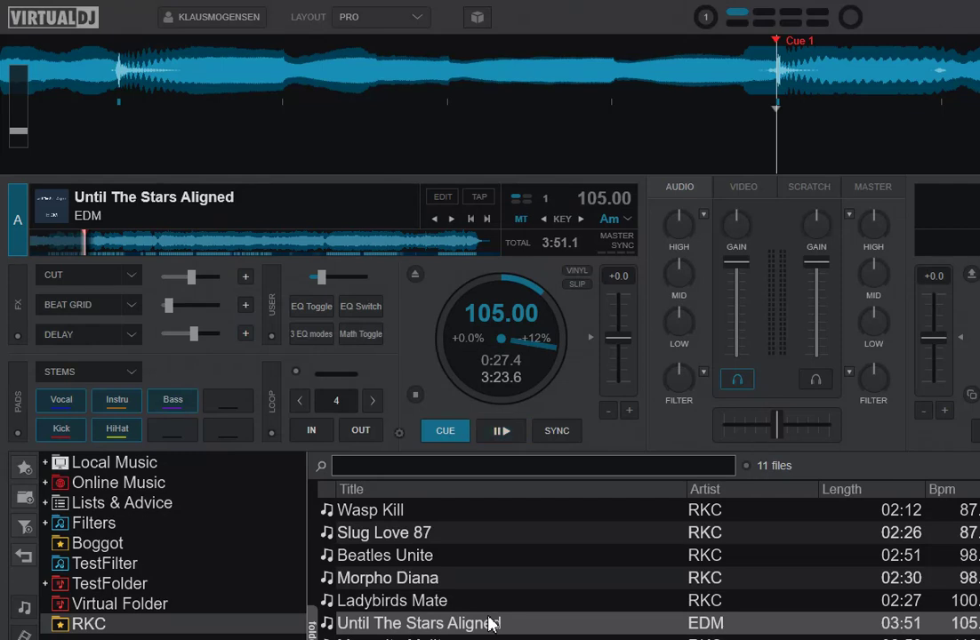
Review the EQ modes available for deck A's mixer knobs, then dismiss the list without changing the mode
left_click(703, 215)
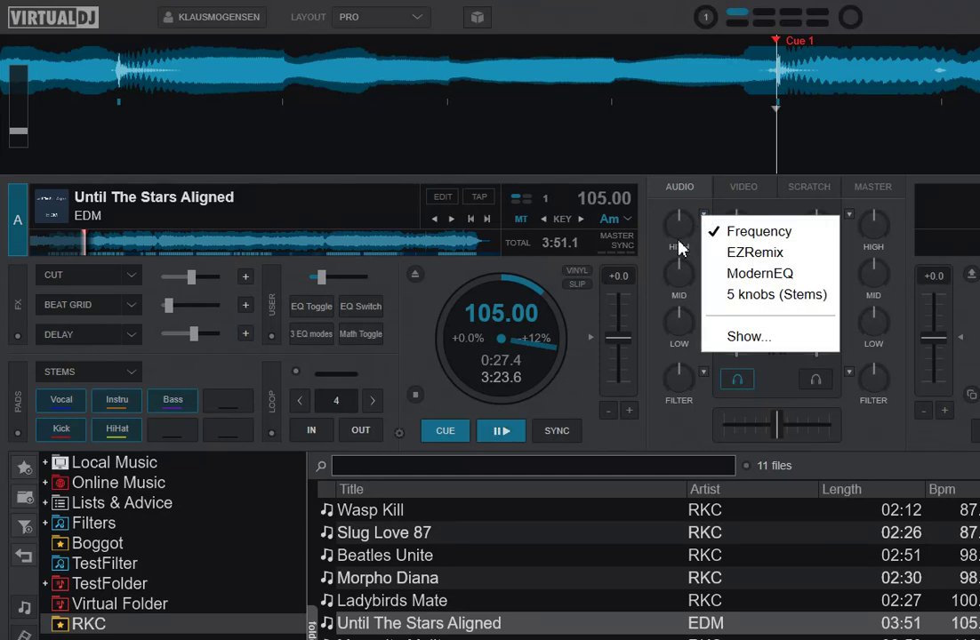
key("e")
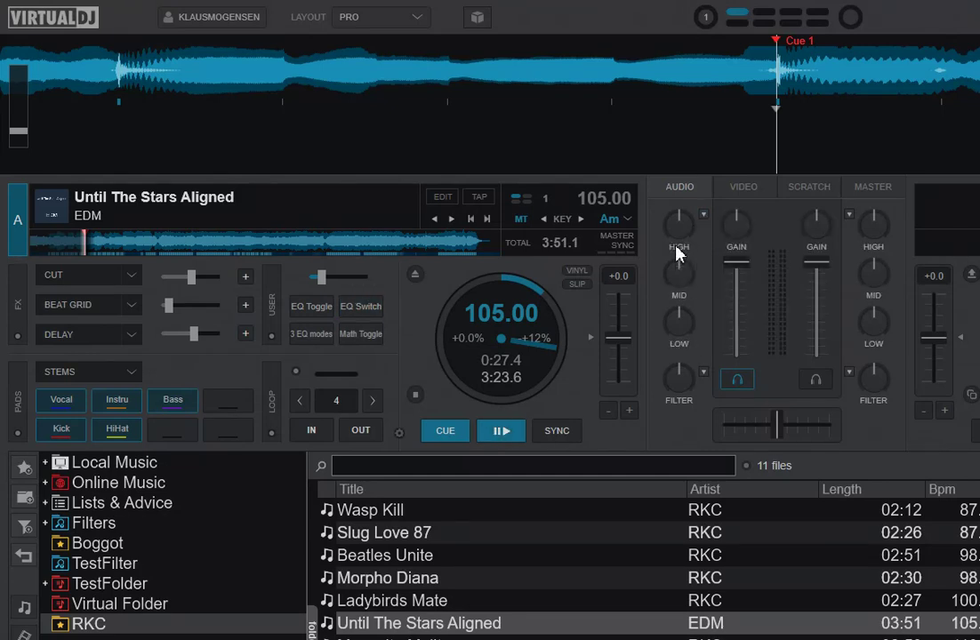
key("e")
Inspect the script behind the EQ Toggle custom action, then run it to switch to EZRemix and back to Frequency
right_click(295, 310)
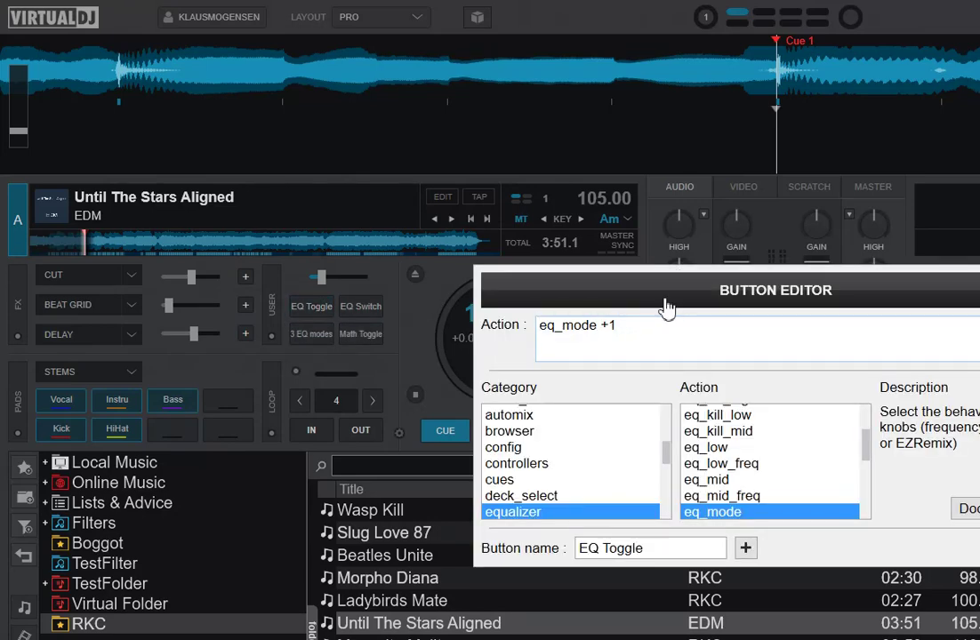
left_click_drag(655, 304, 482, 275)
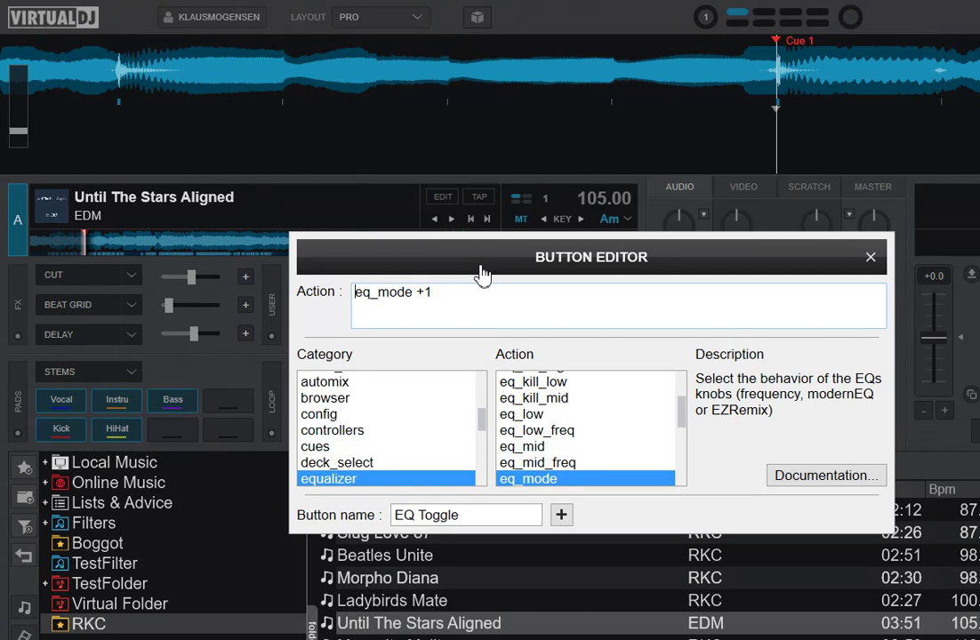
left_click(870, 259)
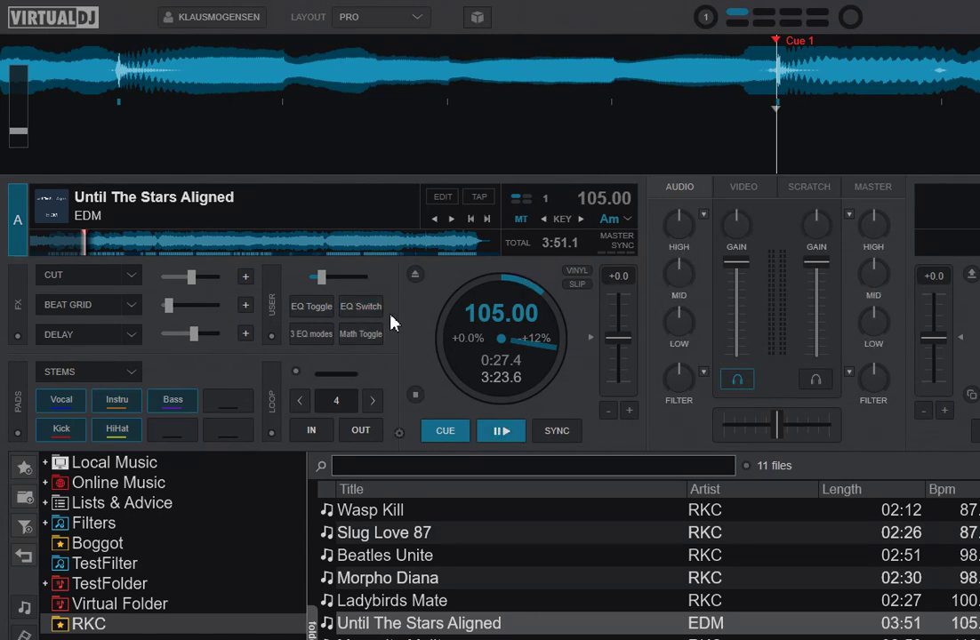
left_click(313, 309)
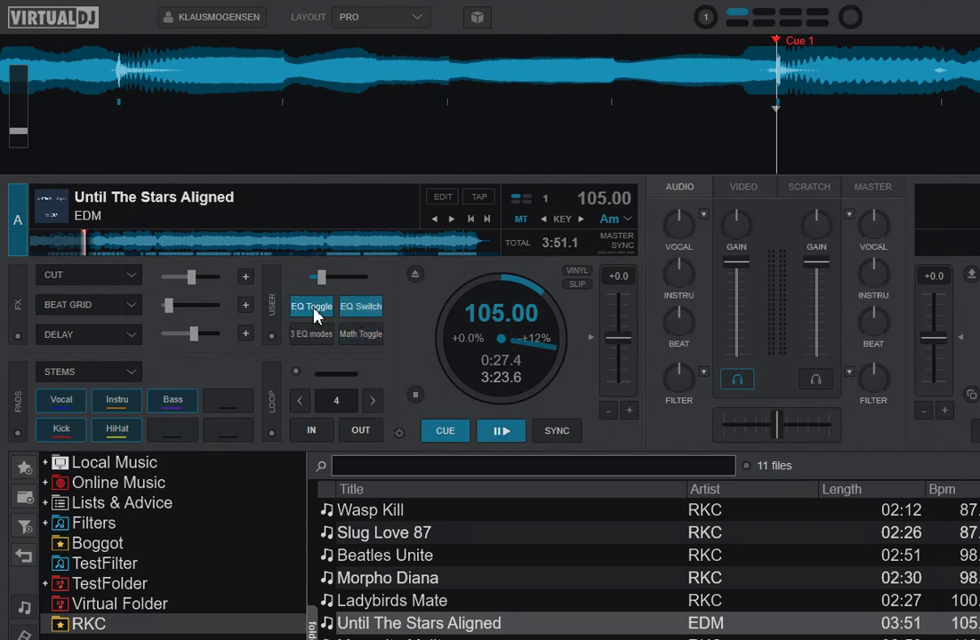
left_click(313, 309)
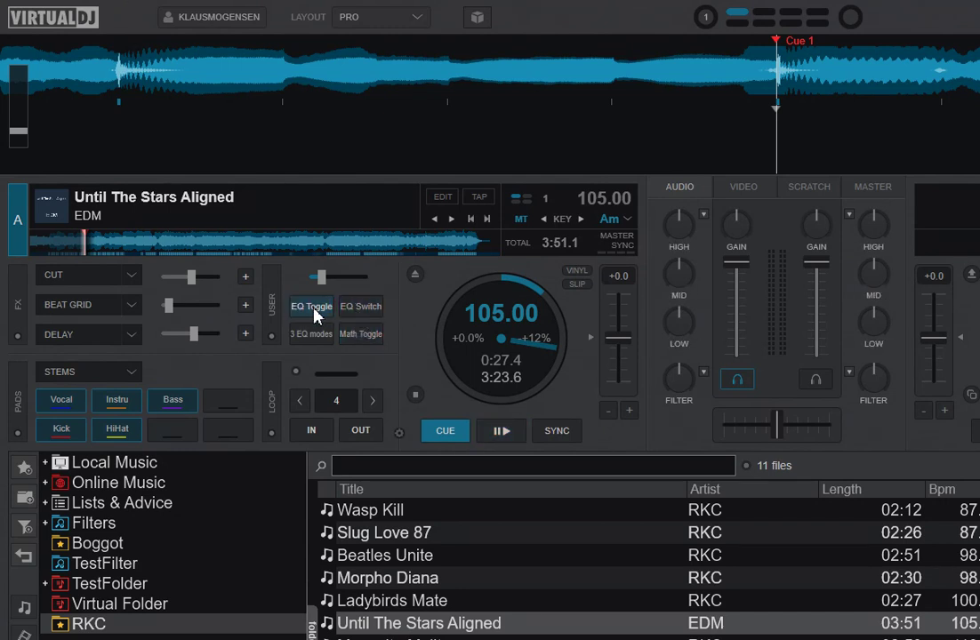
Inspect the script assigned to the EQ Switch custom action and close its editor unchanged
right_click(364, 311)
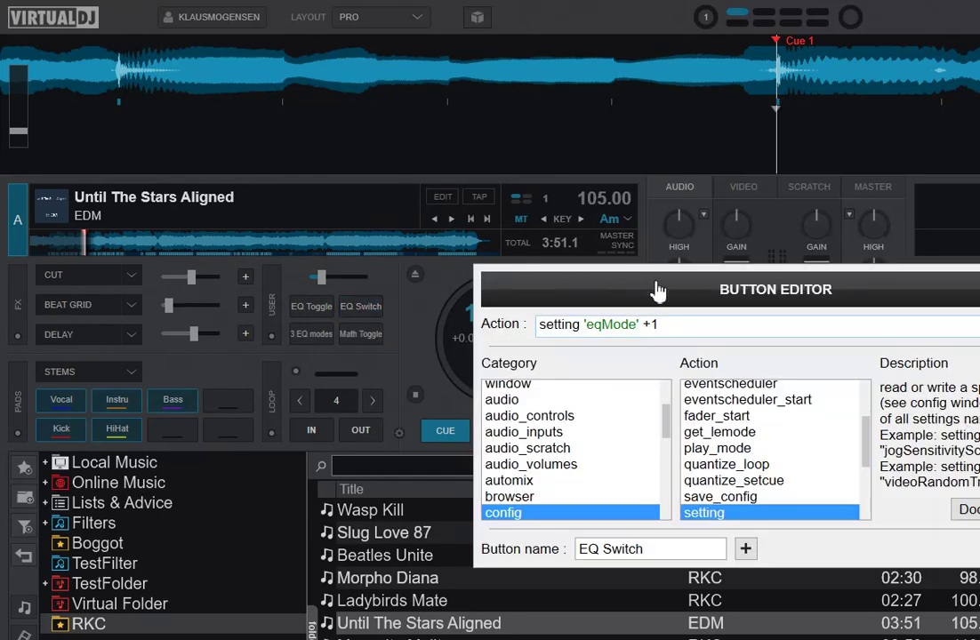
left_click_drag(658, 289, 427, 217)
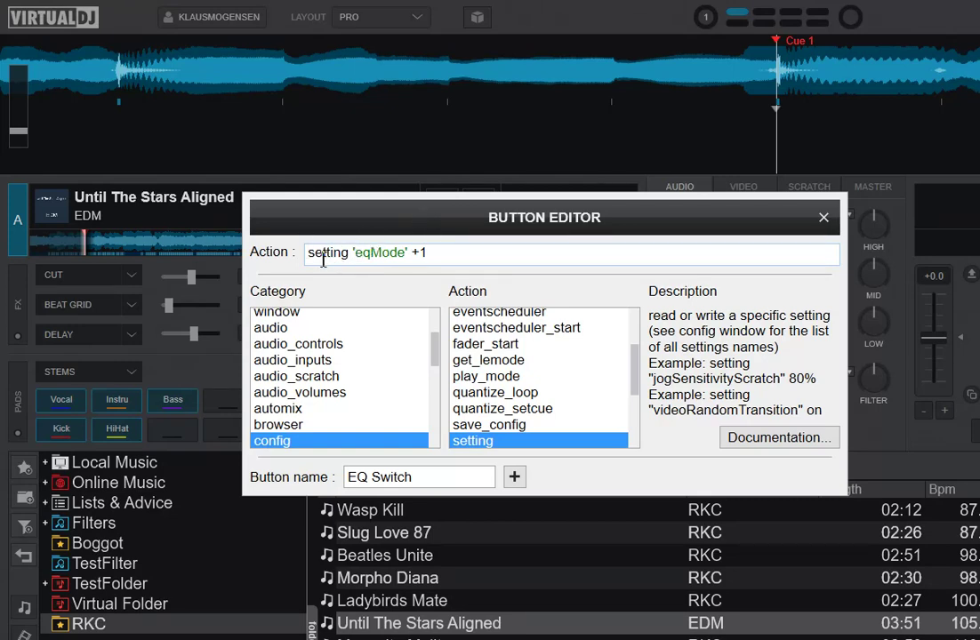
left_click(824, 218)
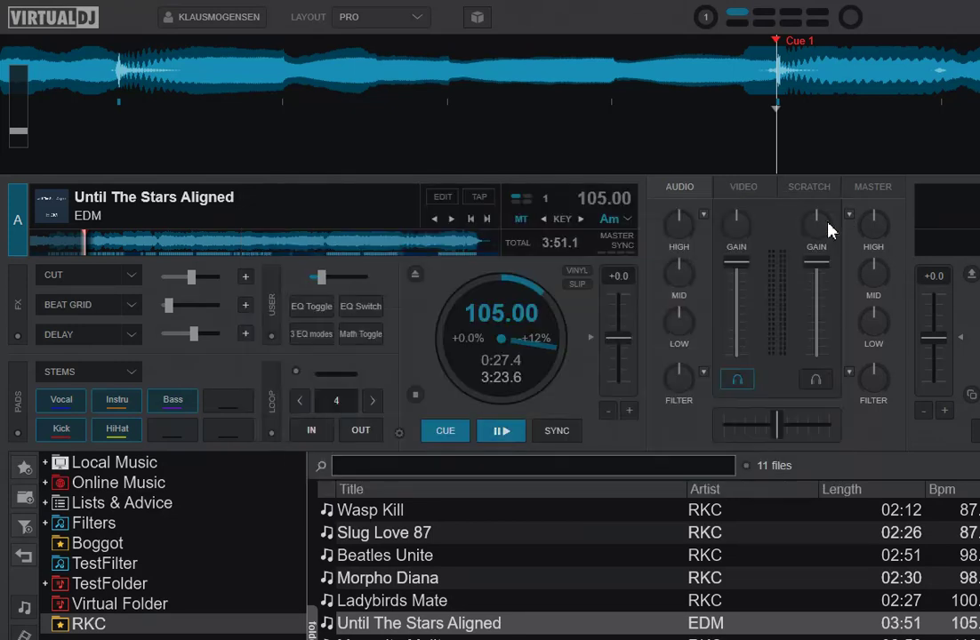
Cycle through all the EQ modes with the EQ Switch custom action, ending on 5 knobs (Stems)
left_click(367, 309)
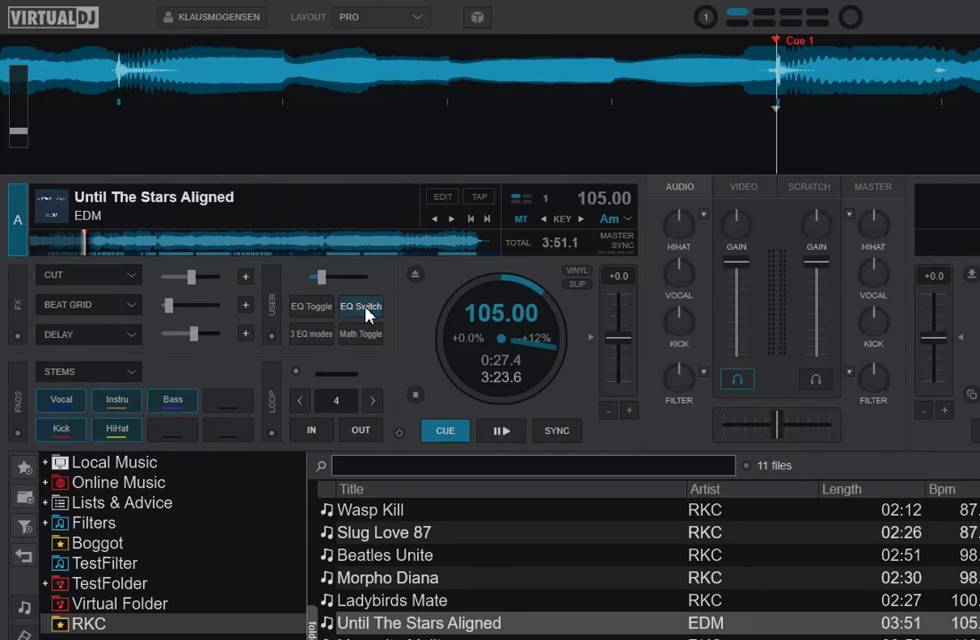
left_click(368, 310)
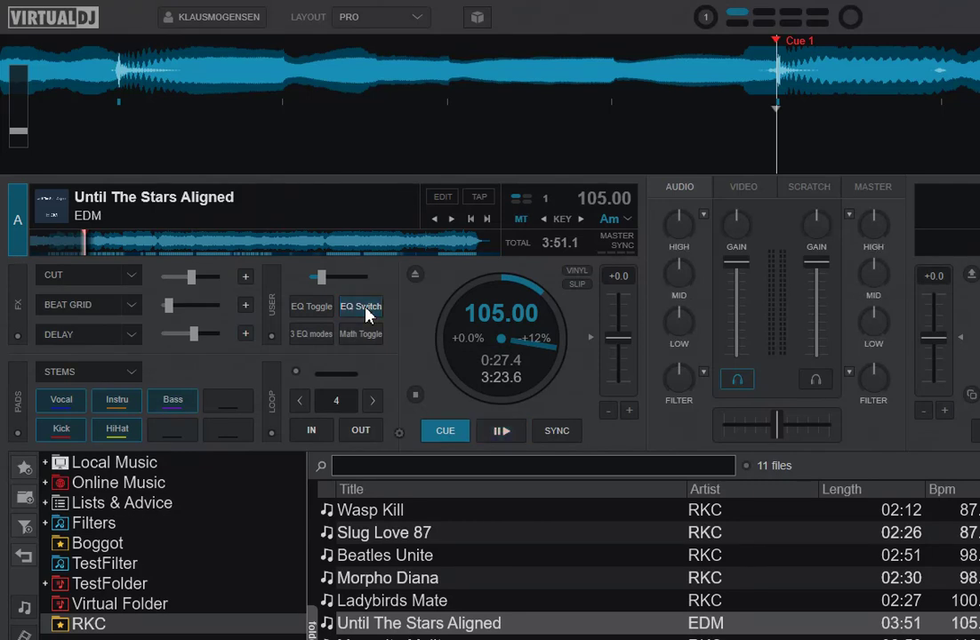
left_click(368, 309)
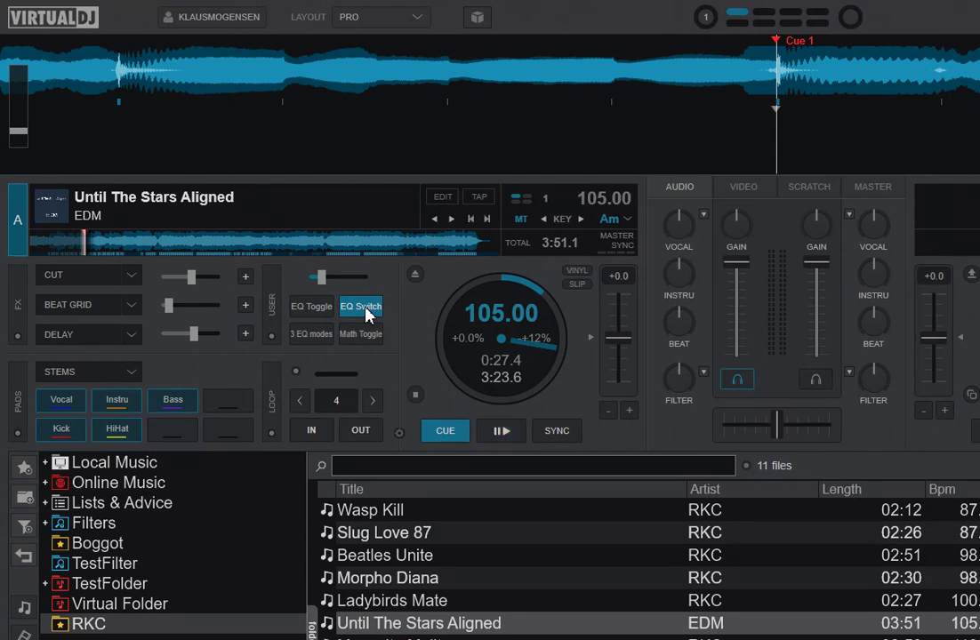
left_click(367, 310)
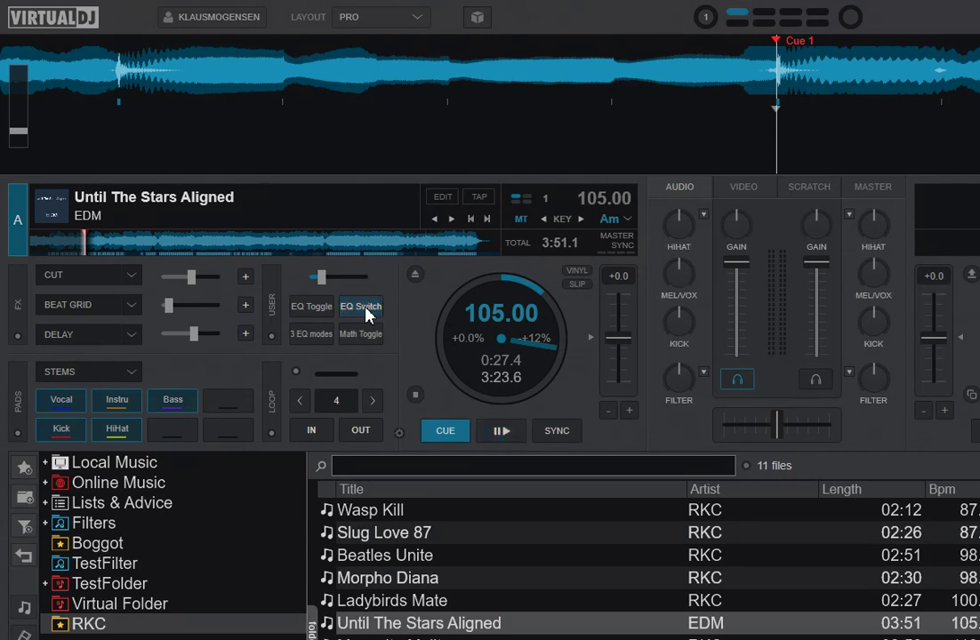
left_click(367, 309)
Check which EQ mode is selected for deck A and dismiss the mode list without changing it
left_click(705, 217)
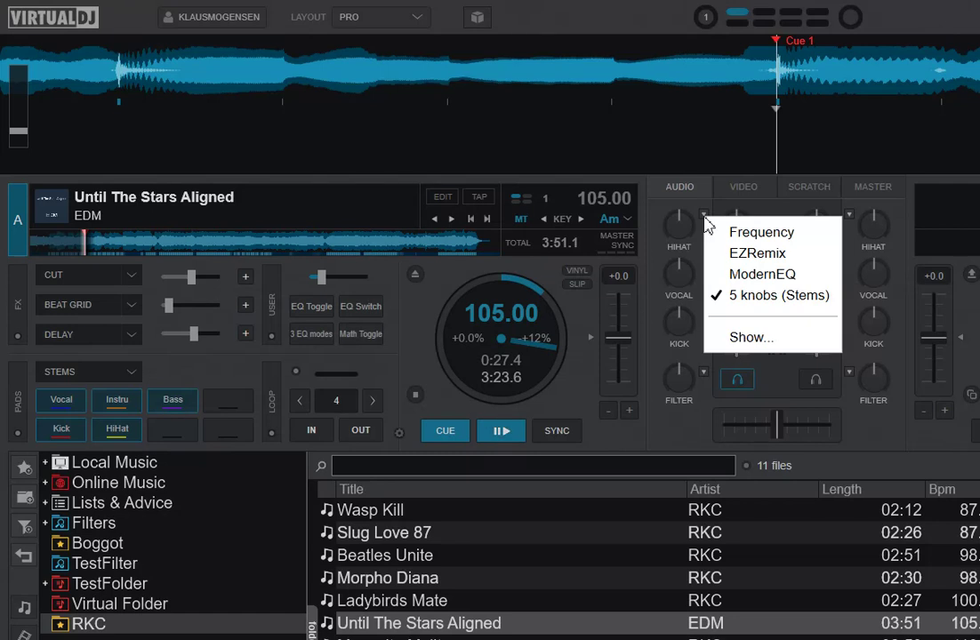
left_click(648, 254)
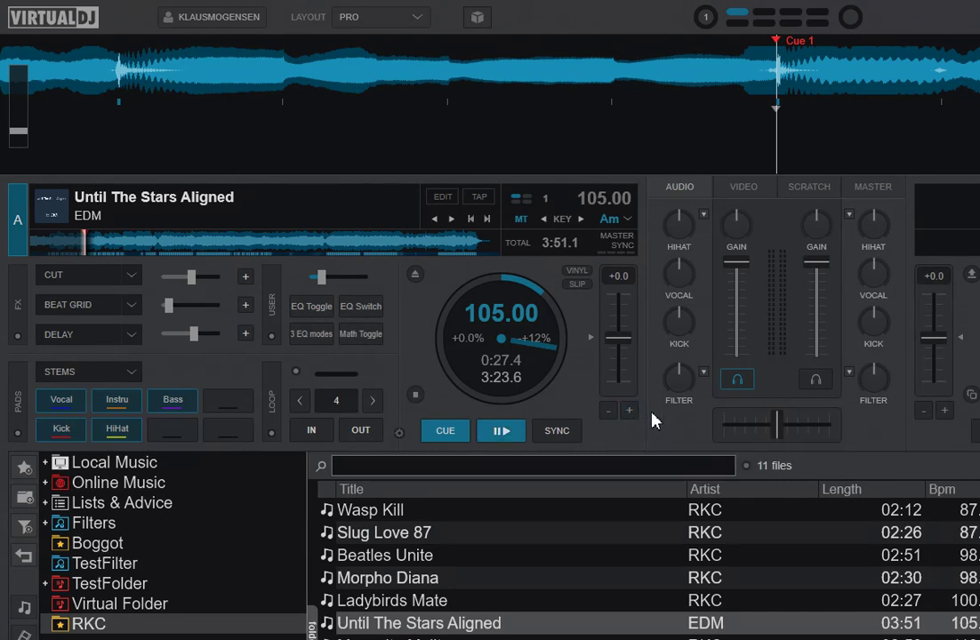
left_click(705, 217)
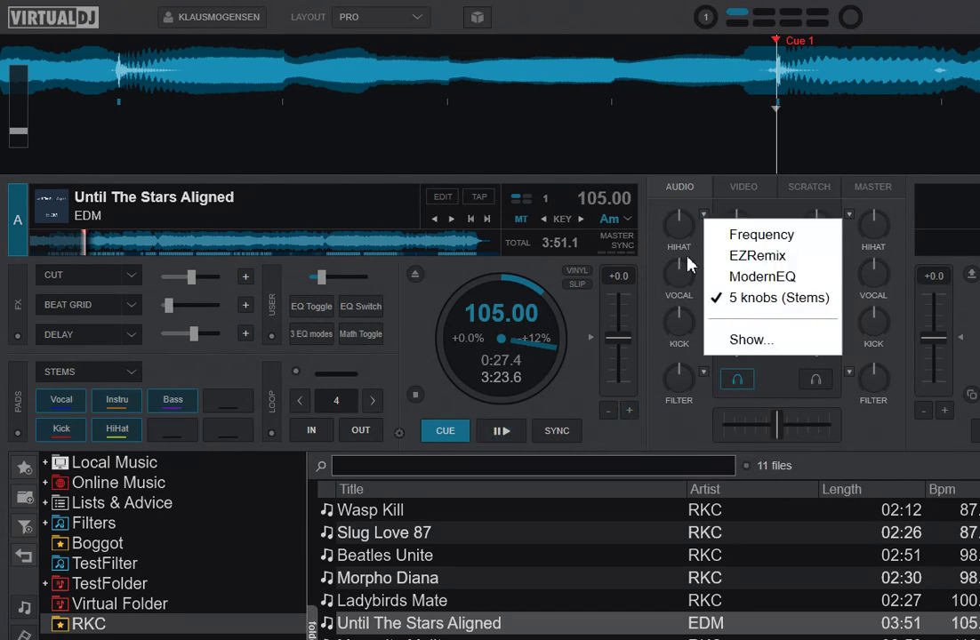
left_click(652, 412)
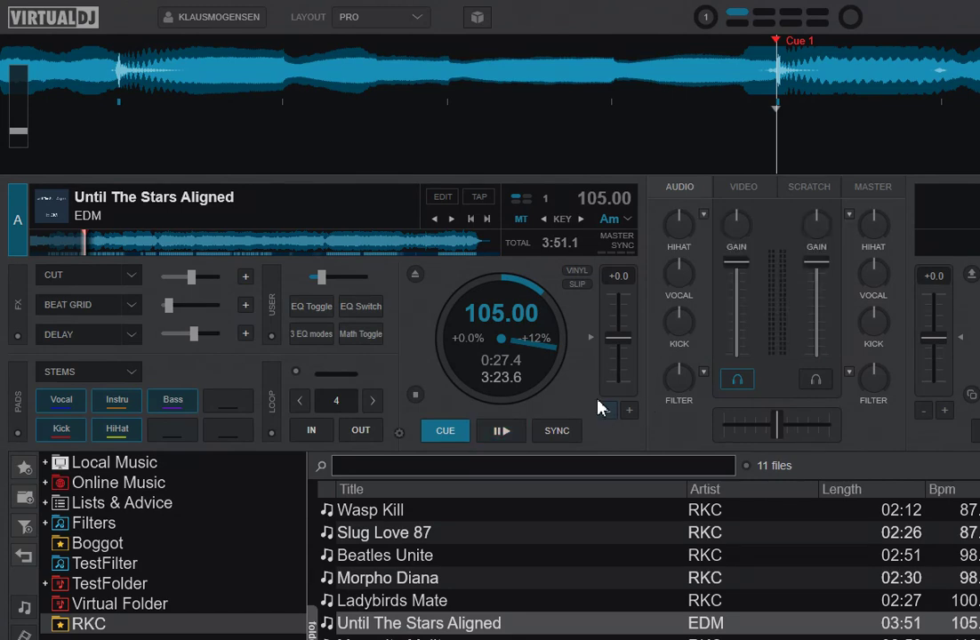
Inspect the conditional script behind the 3 EQ modes custom action and close its editor unchanged
right_click(299, 332)
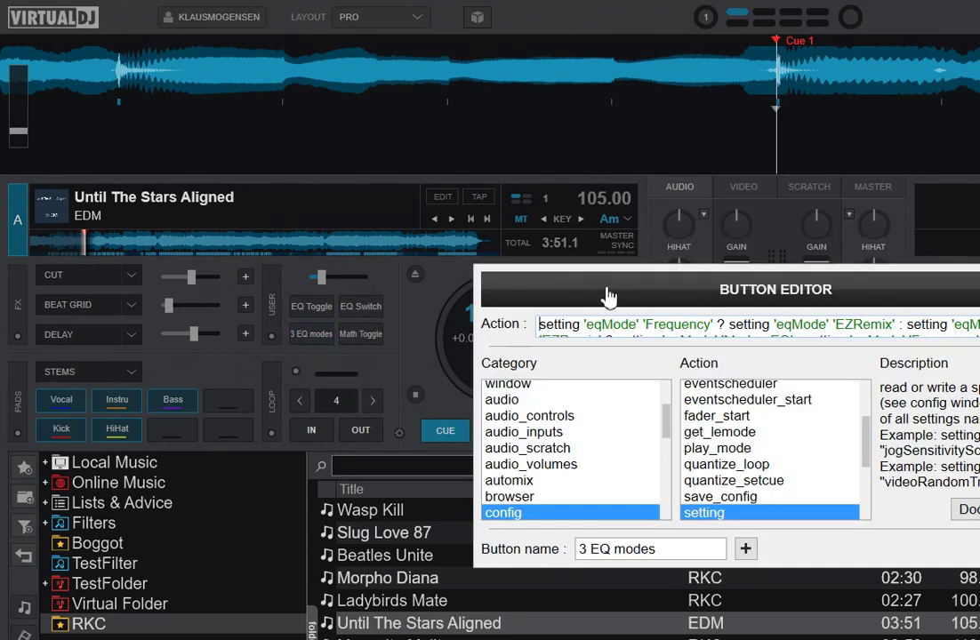
left_click_drag(614, 294, 397, 178)
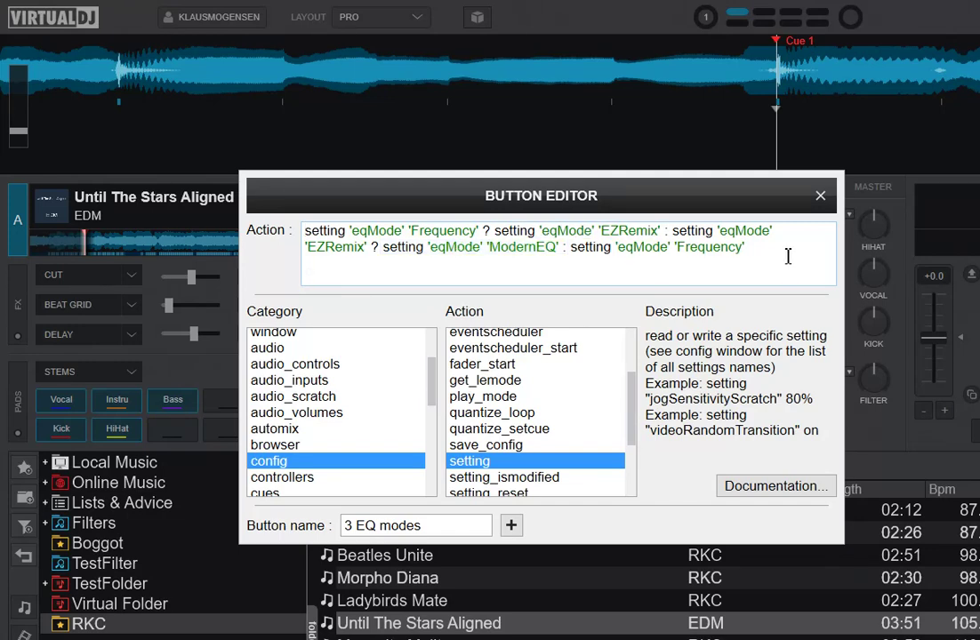
left_click(820, 195)
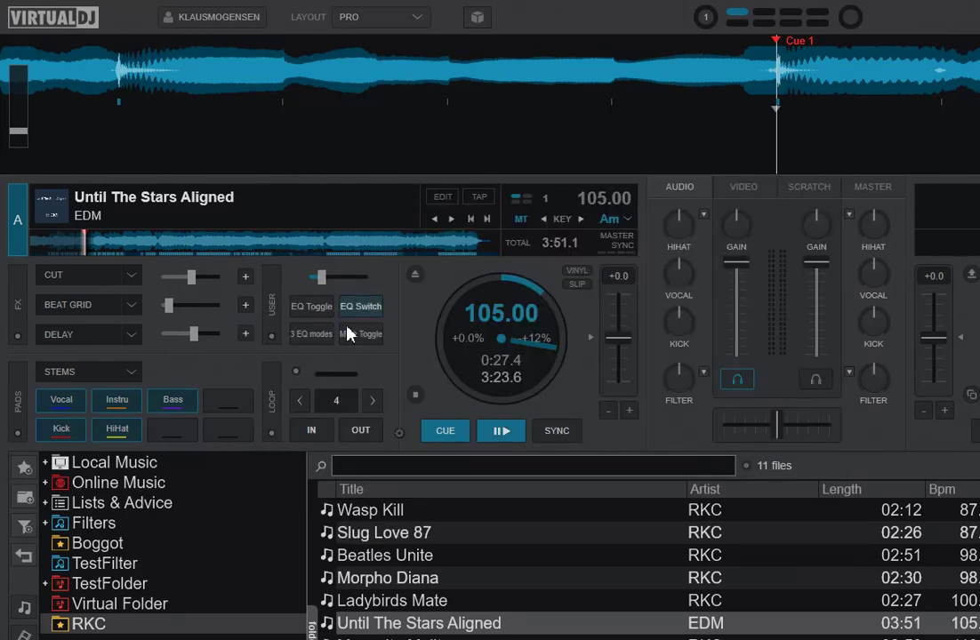
Cycle repeatedly through Frequency, EZRemix and ModernEQ with the 3 EQ modes custom action, ending on ModernEQ
left_click(320, 338)
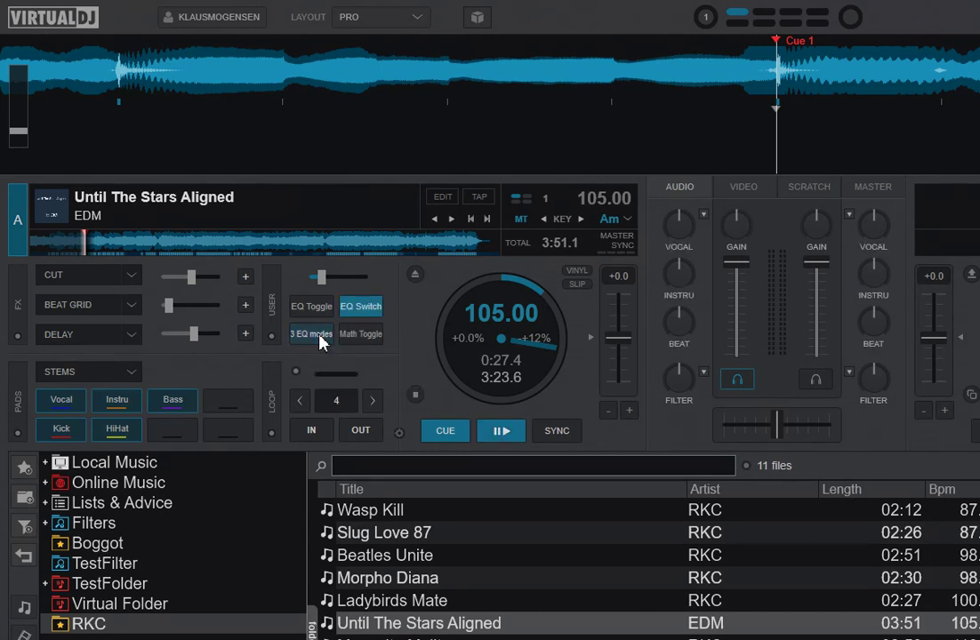
left_click(311, 335)
left_click(311, 334)
left_click(320, 336)
left_click(320, 336)
left_click(319, 336)
left_click(319, 336)
left_click(319, 336)
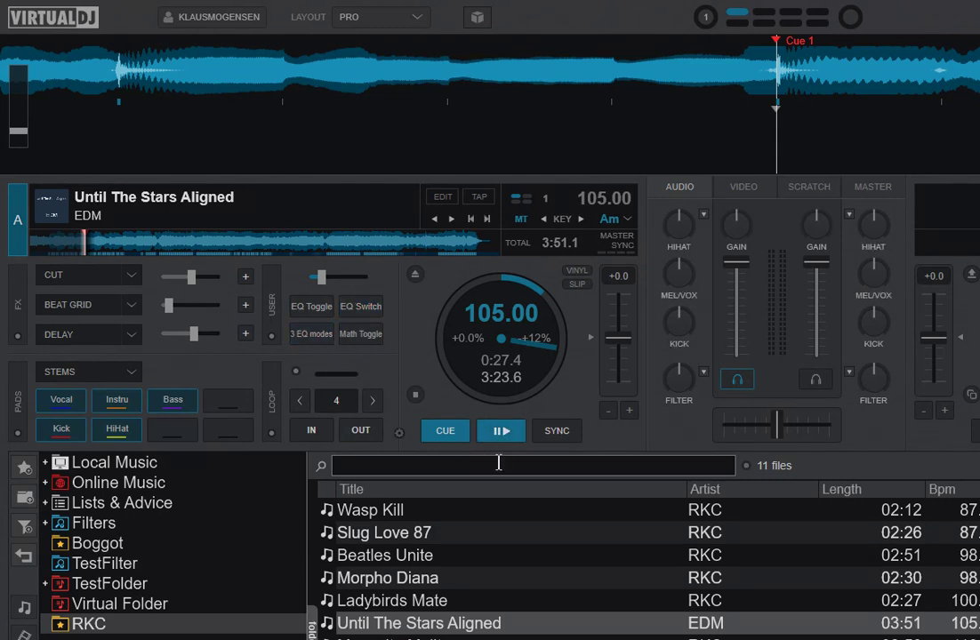
Unload deck A and reload "Until The Stars Aligned" from the RKC list onto it
left_click(415, 274)
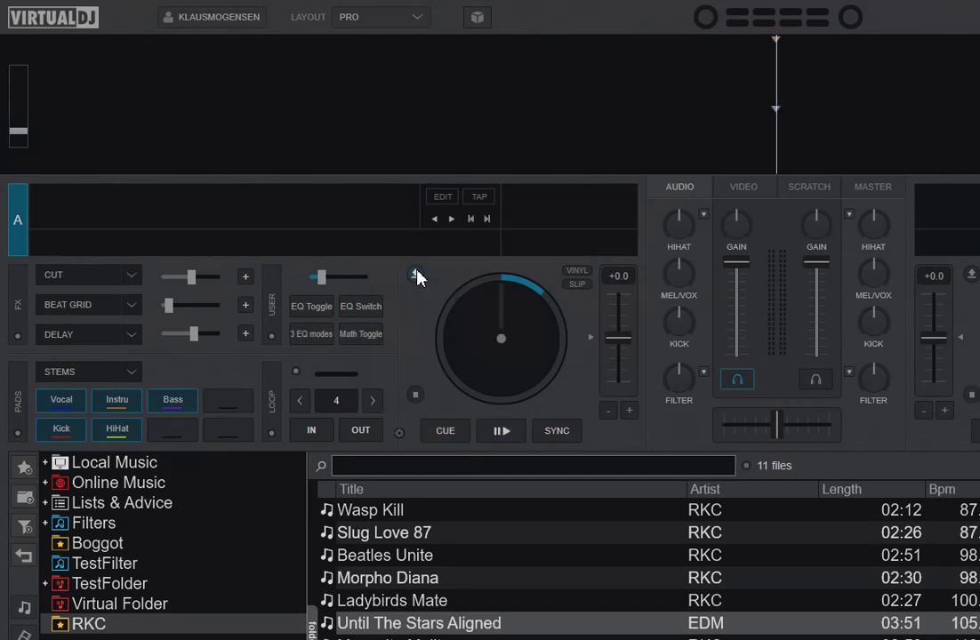
left_click_drag(432, 627, 433, 361)
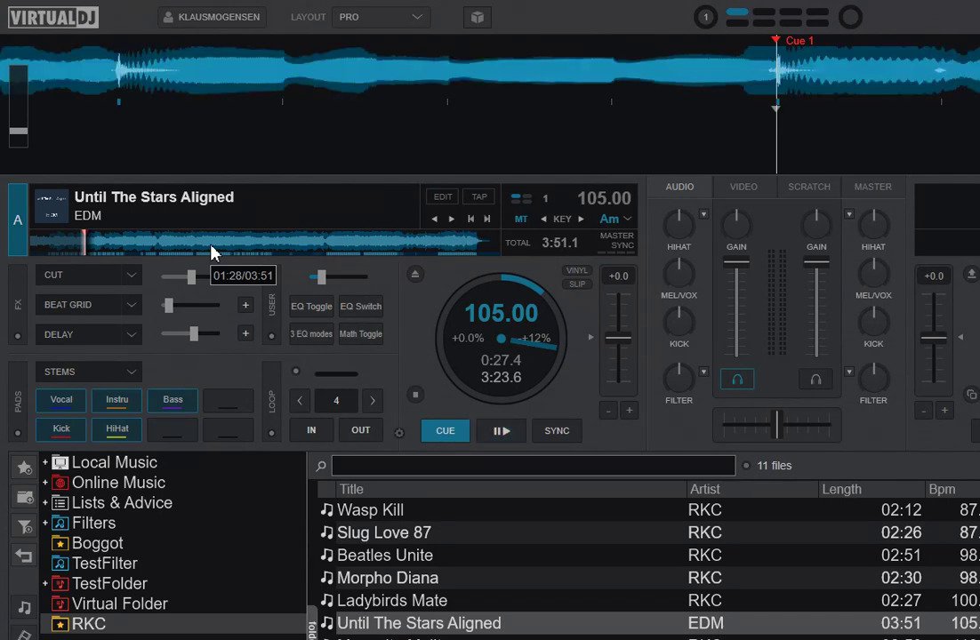
Inspect the script assigned to the Math Toggle custom action and close its editor unchanged
right_click(366, 338)
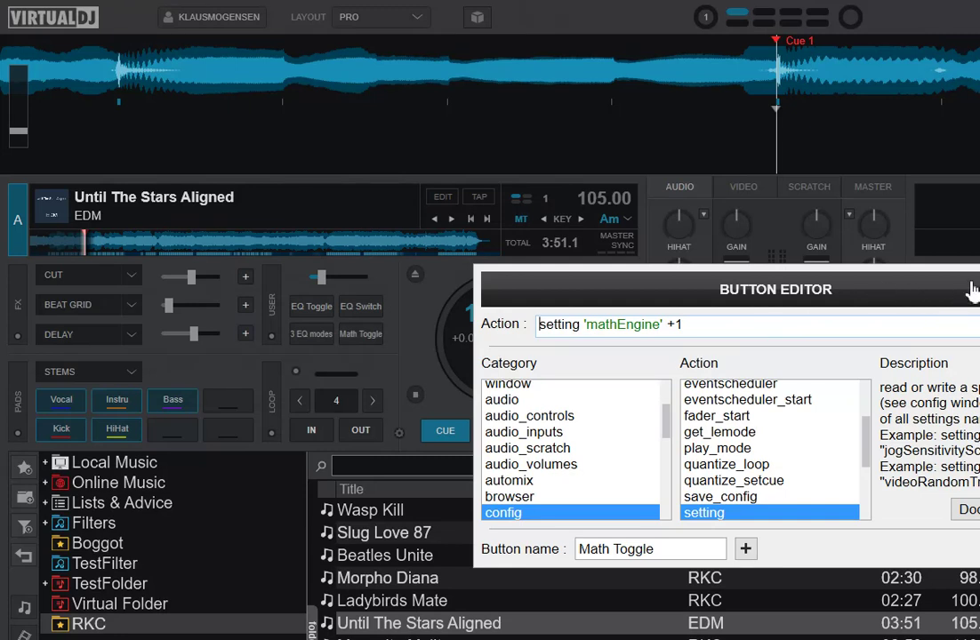
key("Escape")
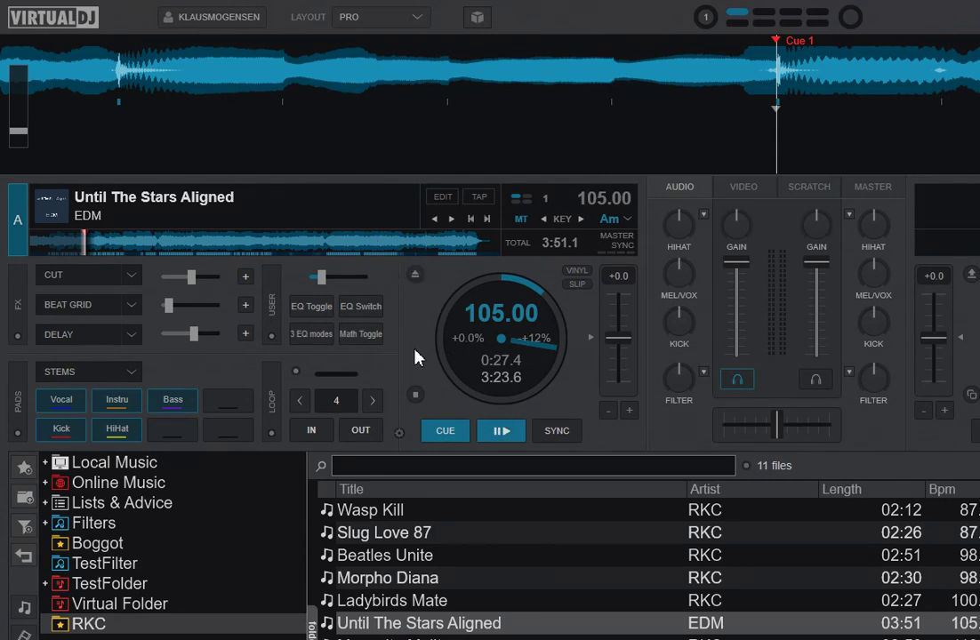
Switch the math engine back and forth with the Math Toggle custom action, ending on the blue waveform display
left_click(367, 335)
left_click(367, 335)
left_click(366, 335)
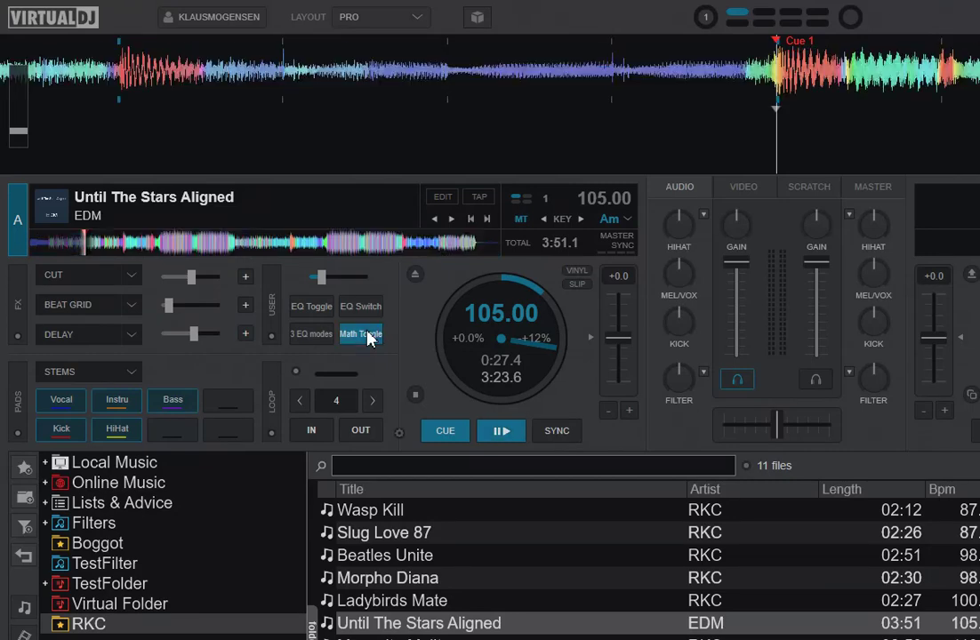
left_click(366, 335)
left_click(367, 335)
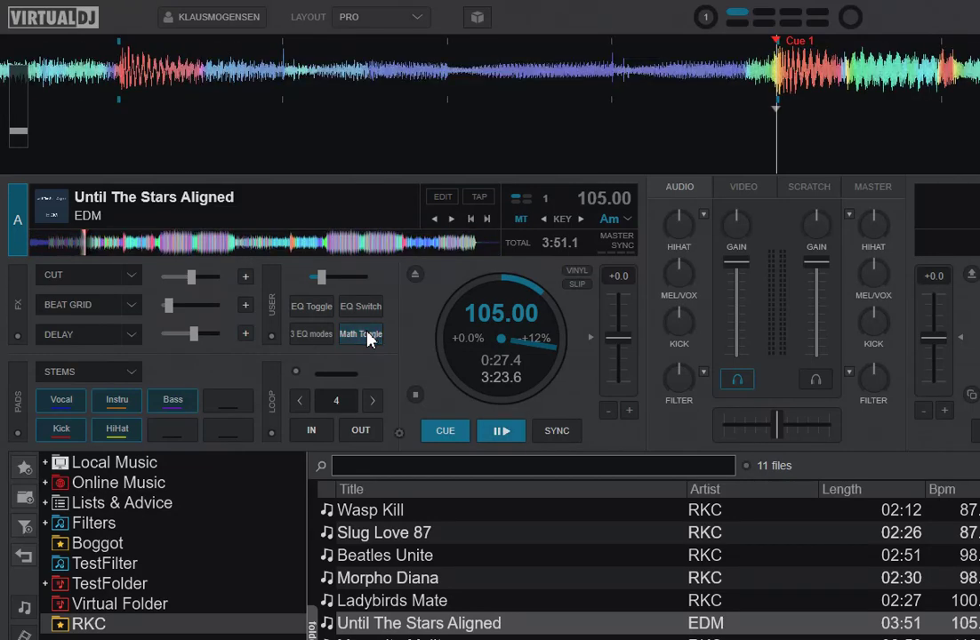
left_click(367, 336)
left_click(366, 338)
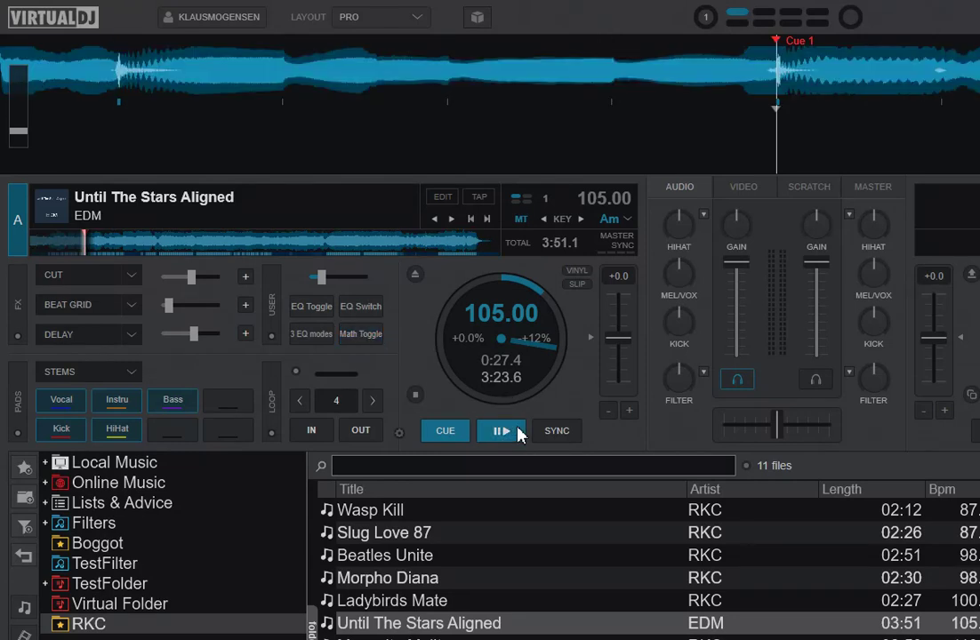
Set deck A's EQ mode to EZRemix, then play the track briefly and return it to Cue 1
left_click(705, 215)
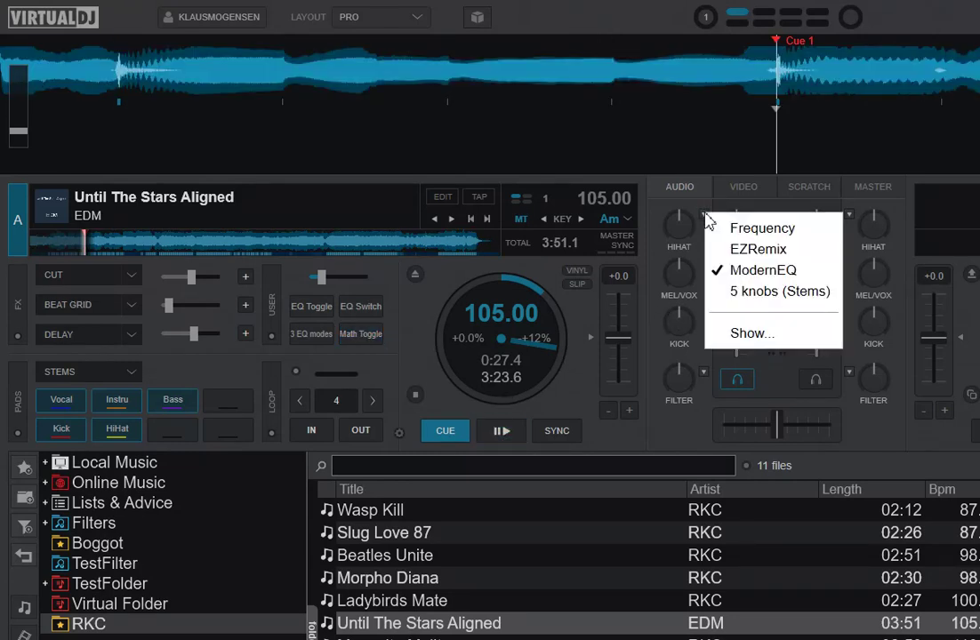
left_click(734, 249)
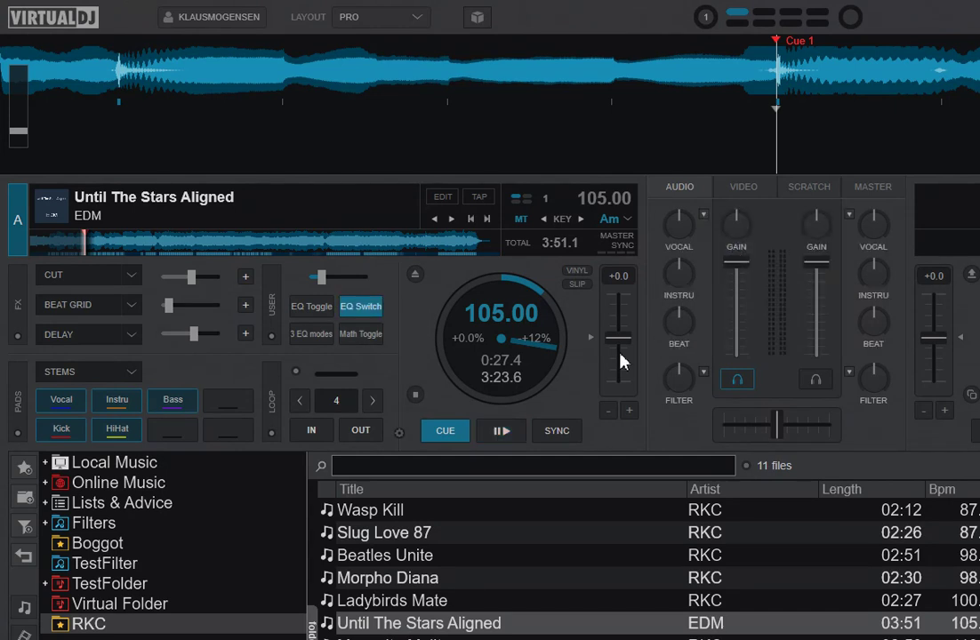
left_click(510, 435)
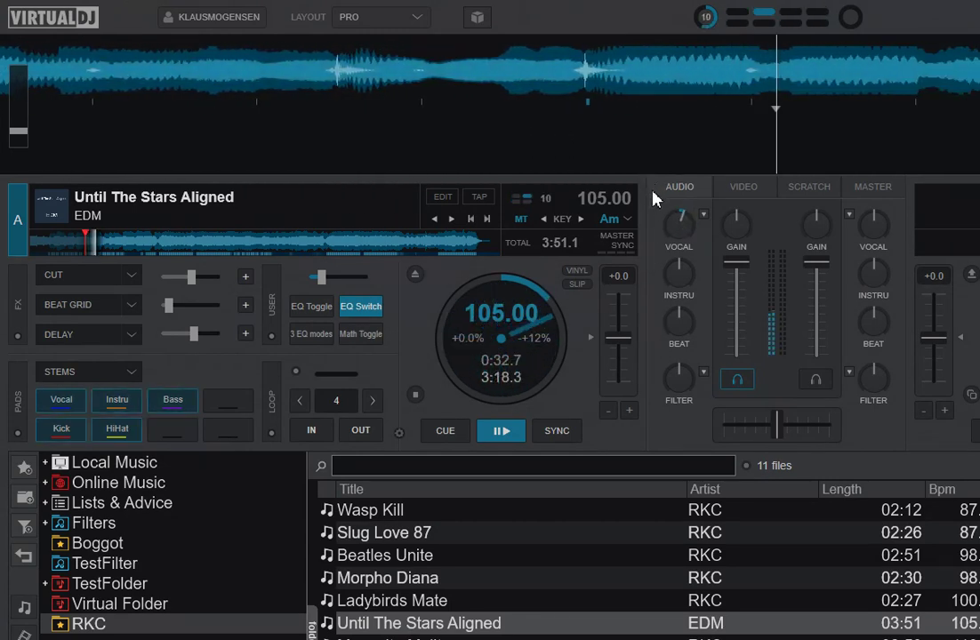
left_click(452, 438)
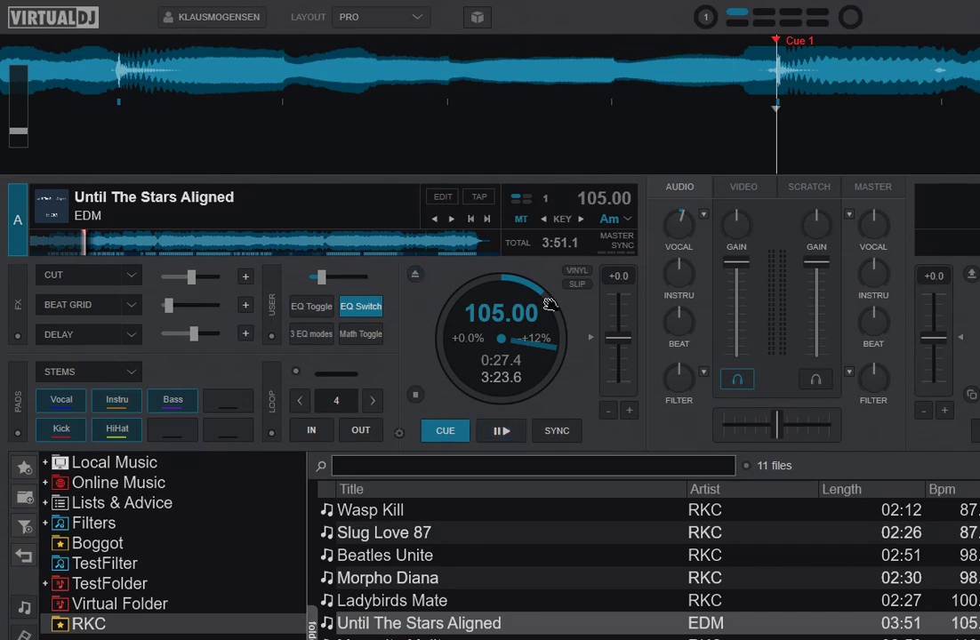
Switch to the colored waveform with the Math Toggle custom action and reload "Until The Stars Aligned" from the RKC list onto deck A
left_click(363, 336)
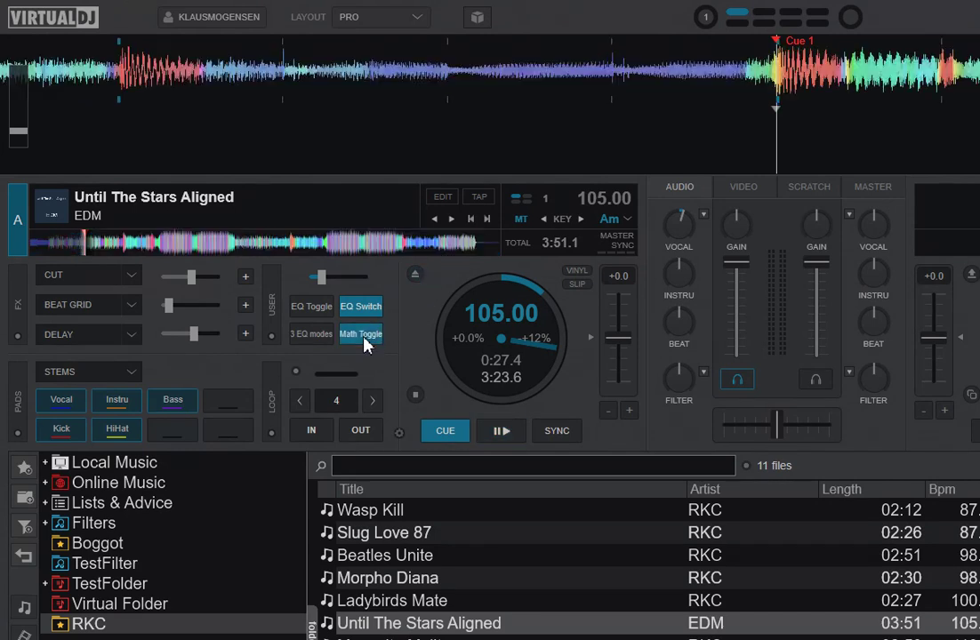
left_click(416, 275)
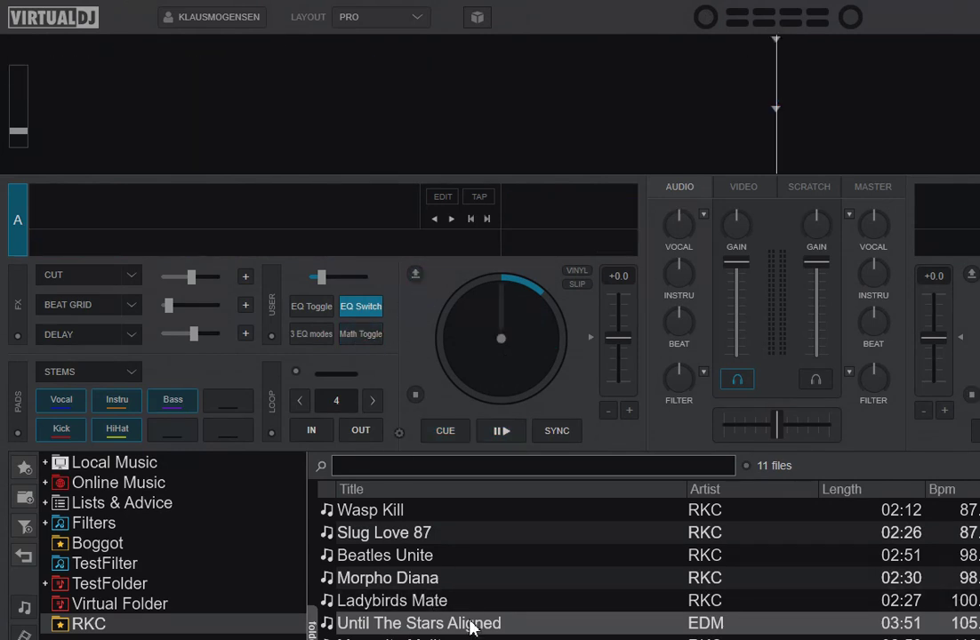
left_click_drag(472, 627, 439, 345)
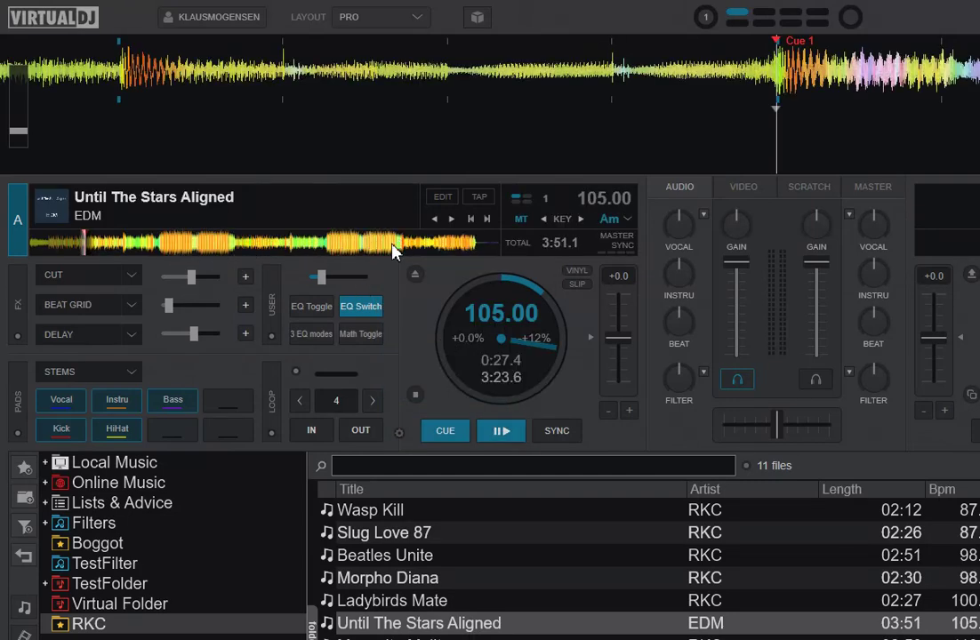
Play the reloaded track while testing deck A's Vocal EQ, leaving it at centre, and return to Cue 1
left_click(513, 434)
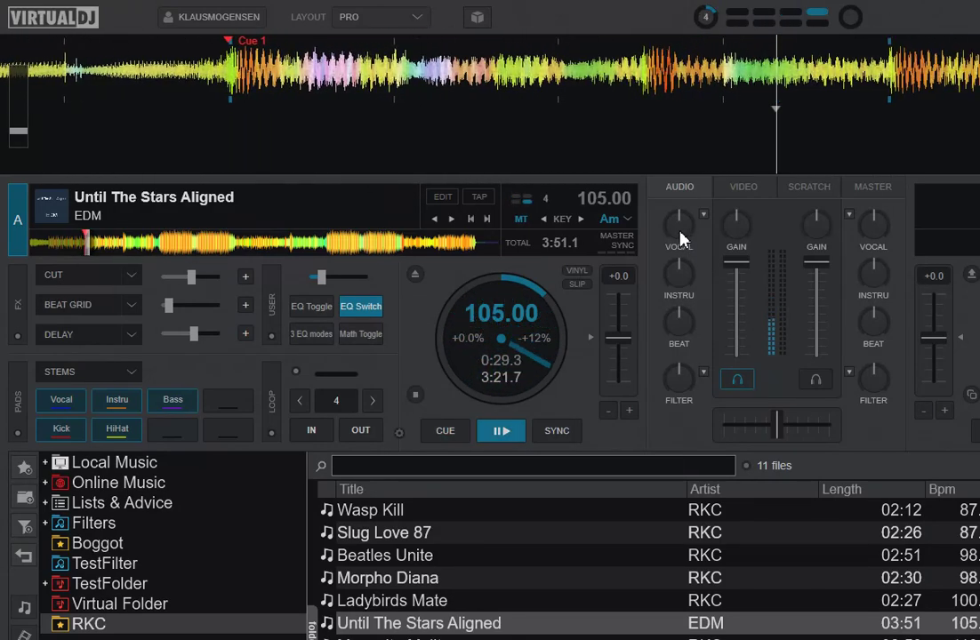
left_click_drag(681, 239, 628, 184)
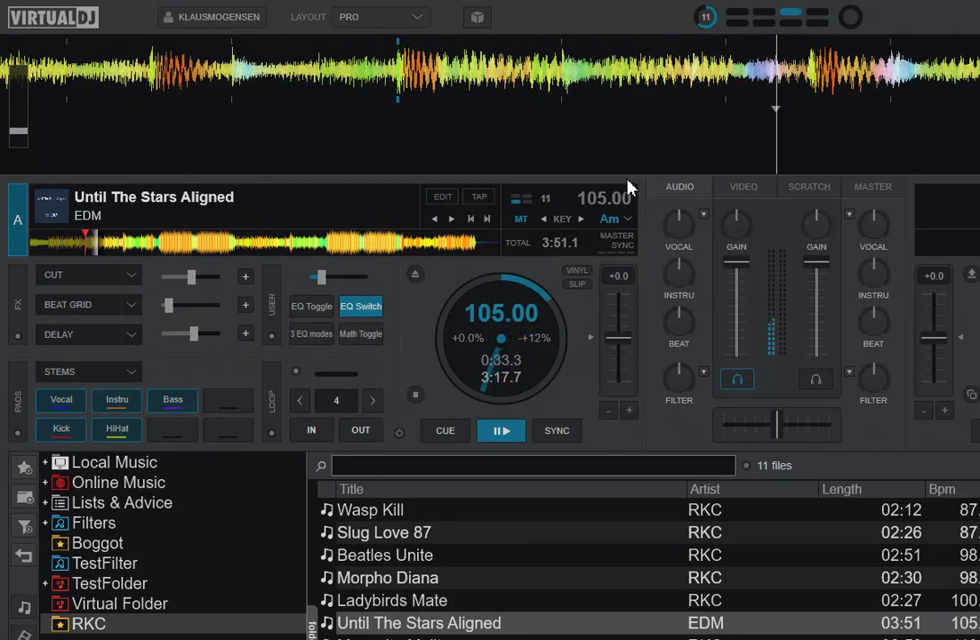
left_click(440, 436)
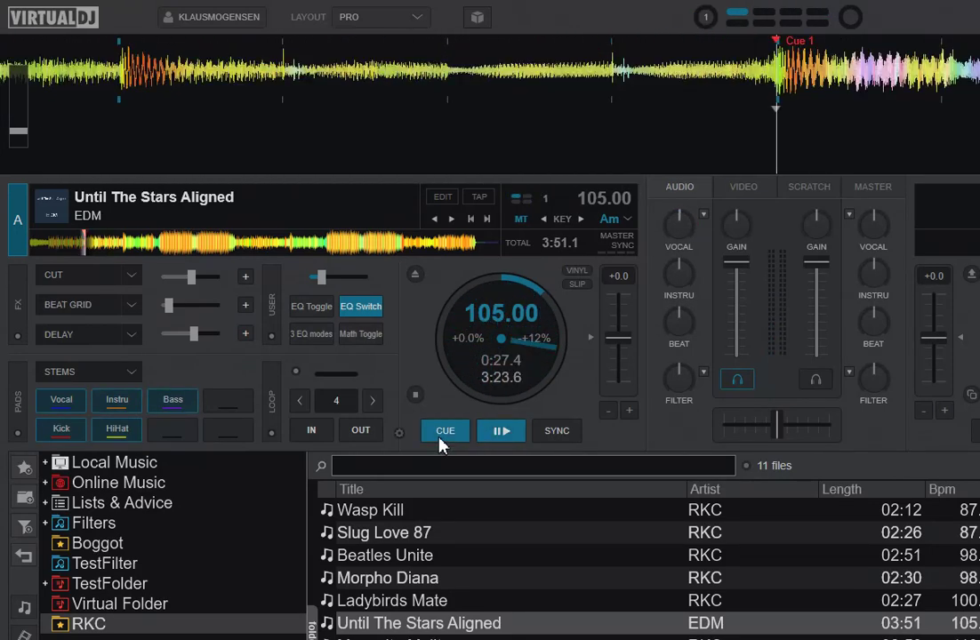
Switch back to the blue waveform with Math Toggle and test deck A's Vocal EQ during playback, returning to Cue 1
left_click(359, 340)
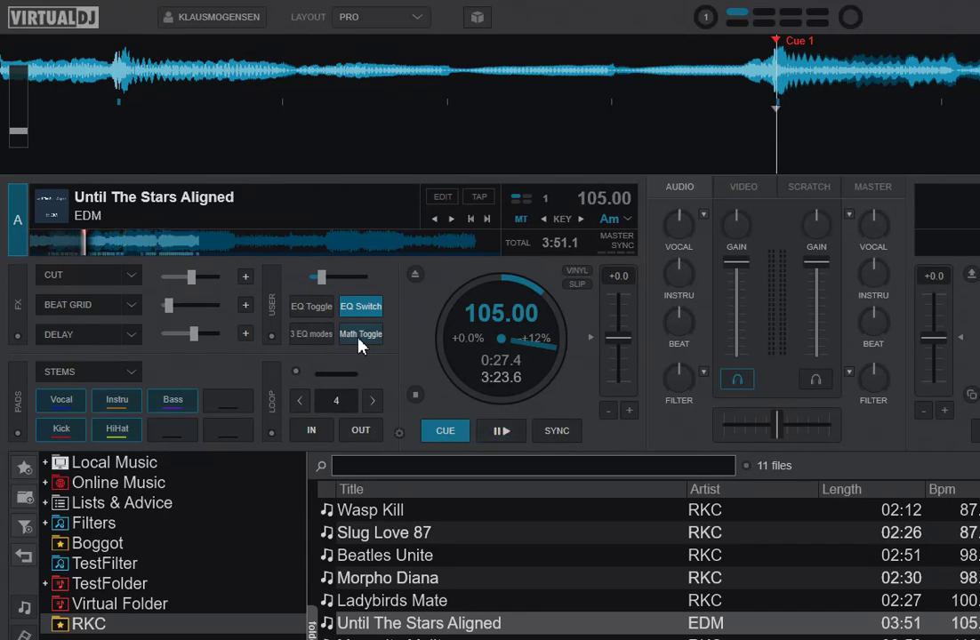
left_click(495, 434)
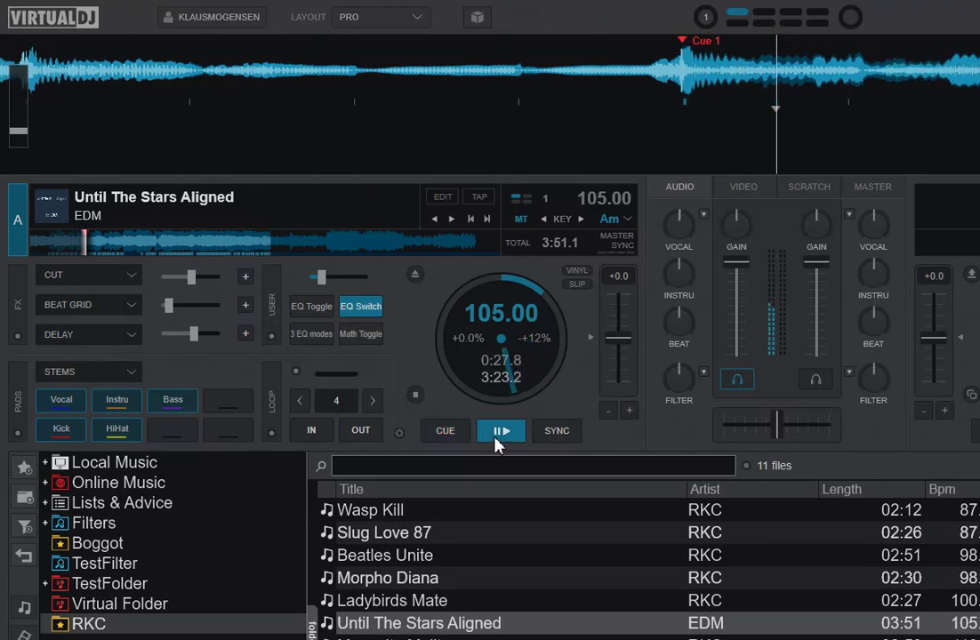
left_click_drag(687, 222, 637, 184)
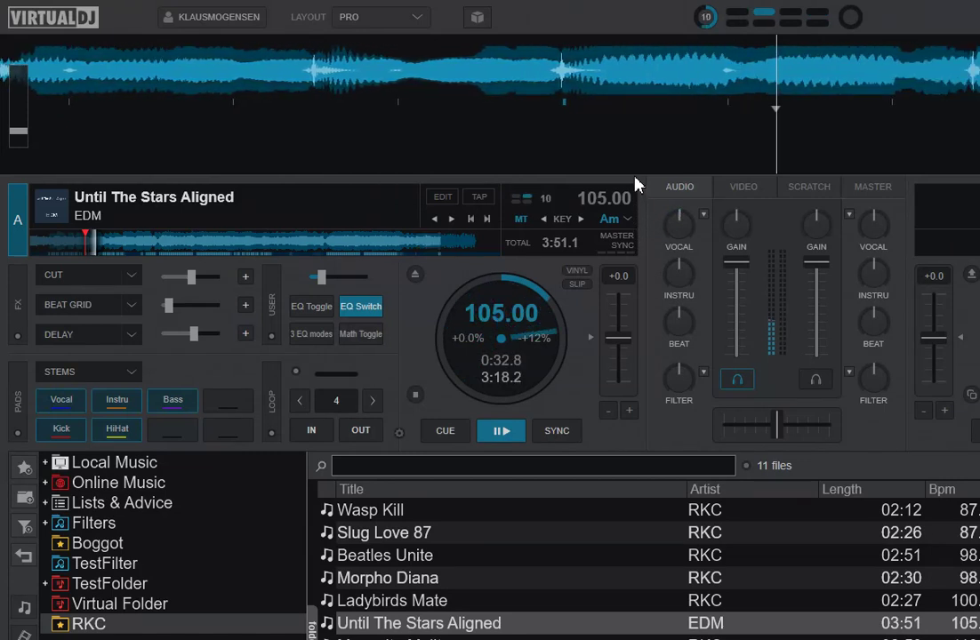
left_click(460, 433)
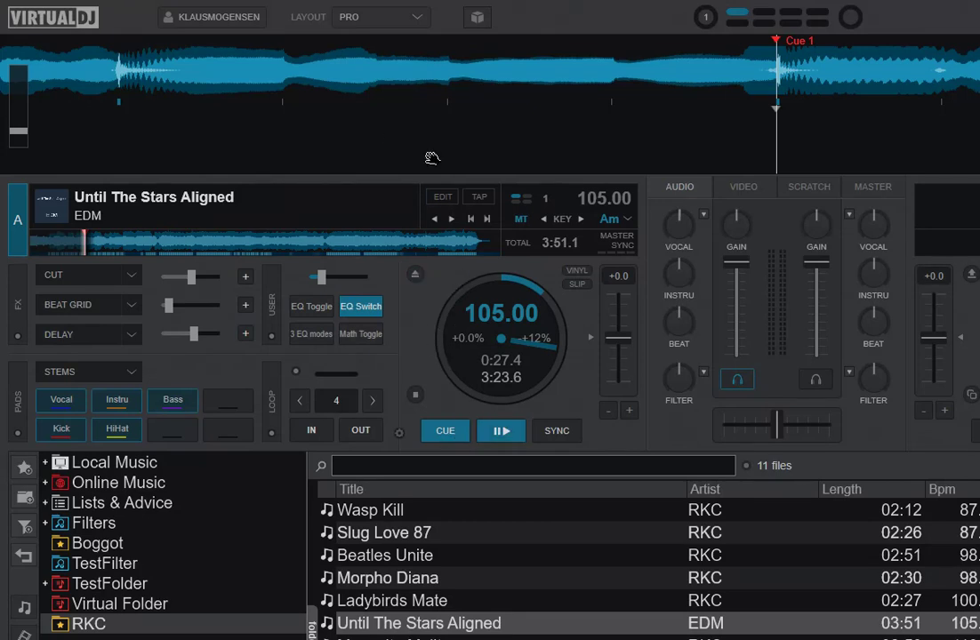
Set the layout's waveform display to Beats
left_click(422, 23)
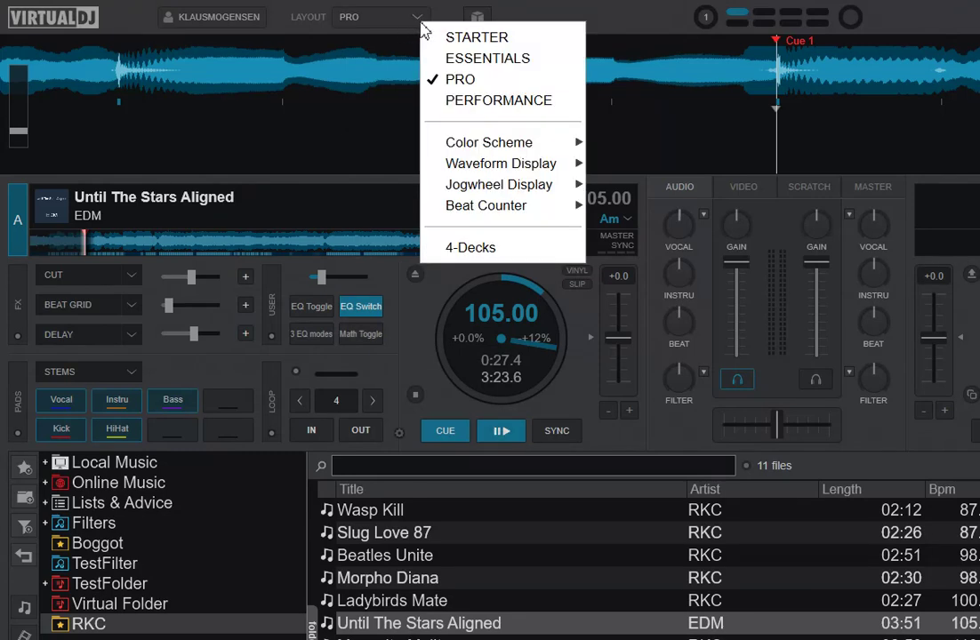
mouse_move(489, 169)
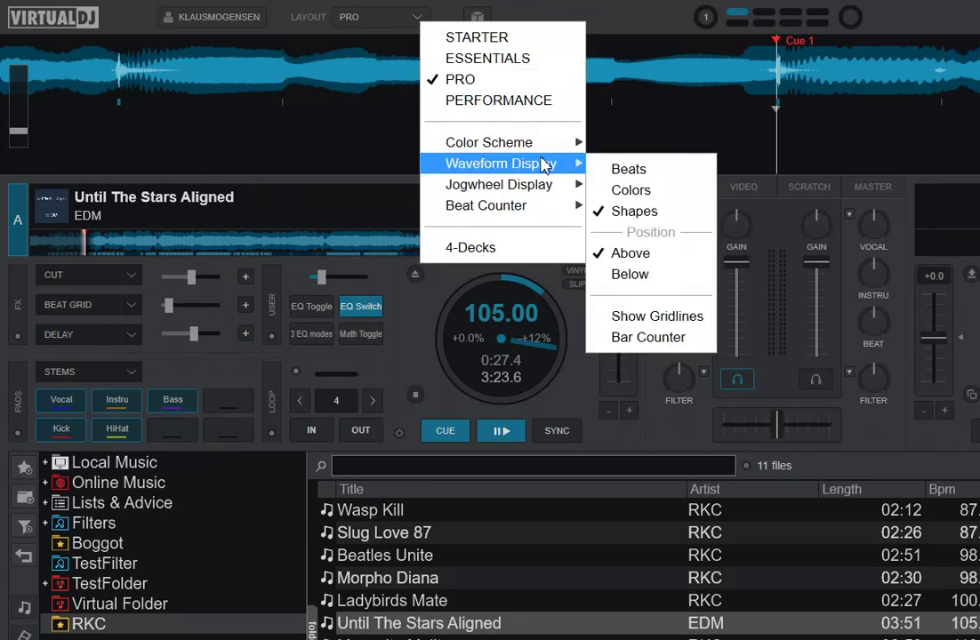
left_click(622, 169)
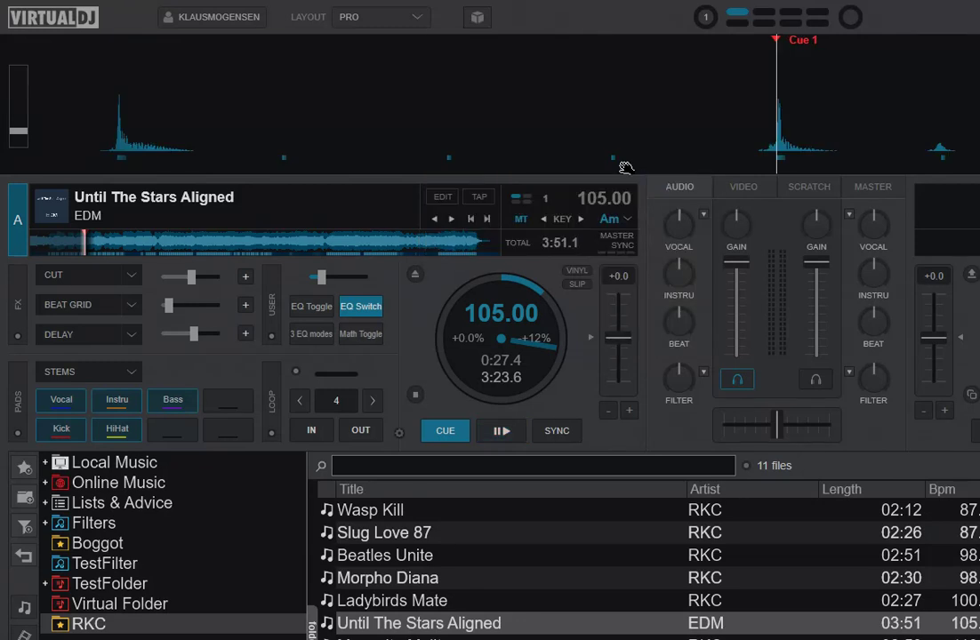
Play deck A with the Beats waveform, cut the vocals and restore them to centre, and return to Cue 1
left_click(504, 434)
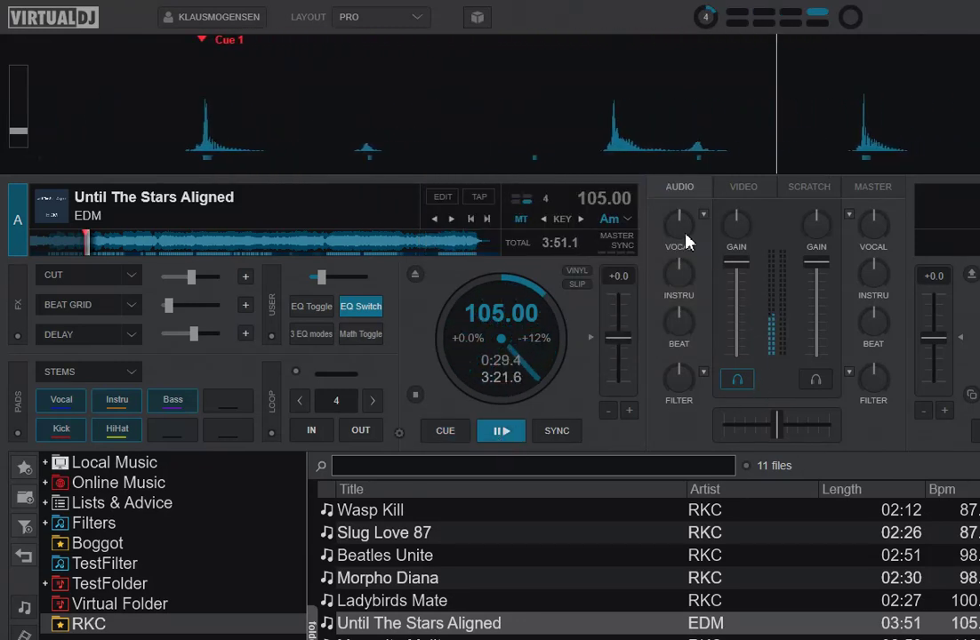
left_click_drag(676, 232, 656, 324)
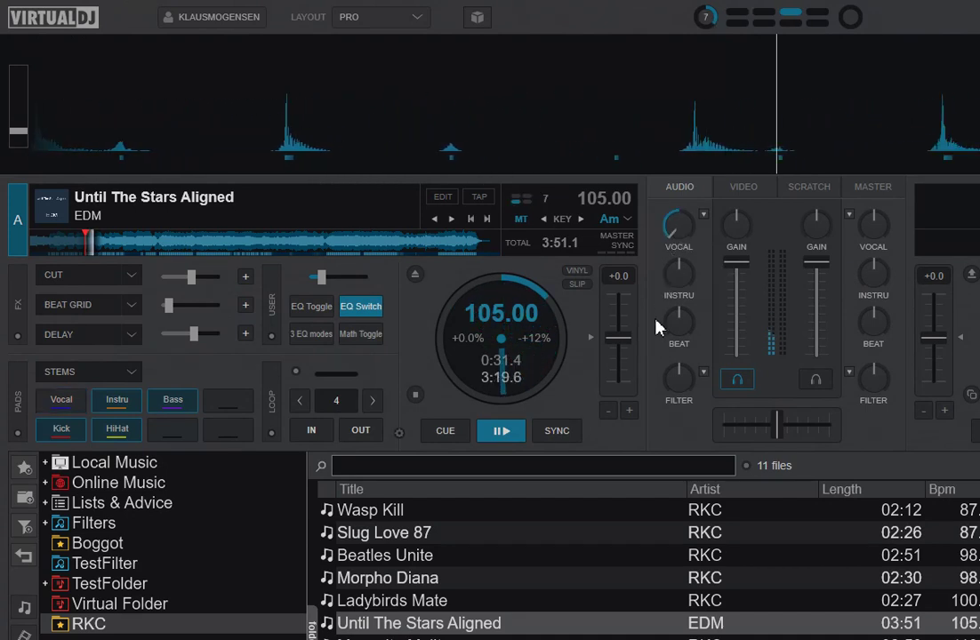
left_click_drag(656, 280, 641, 185)
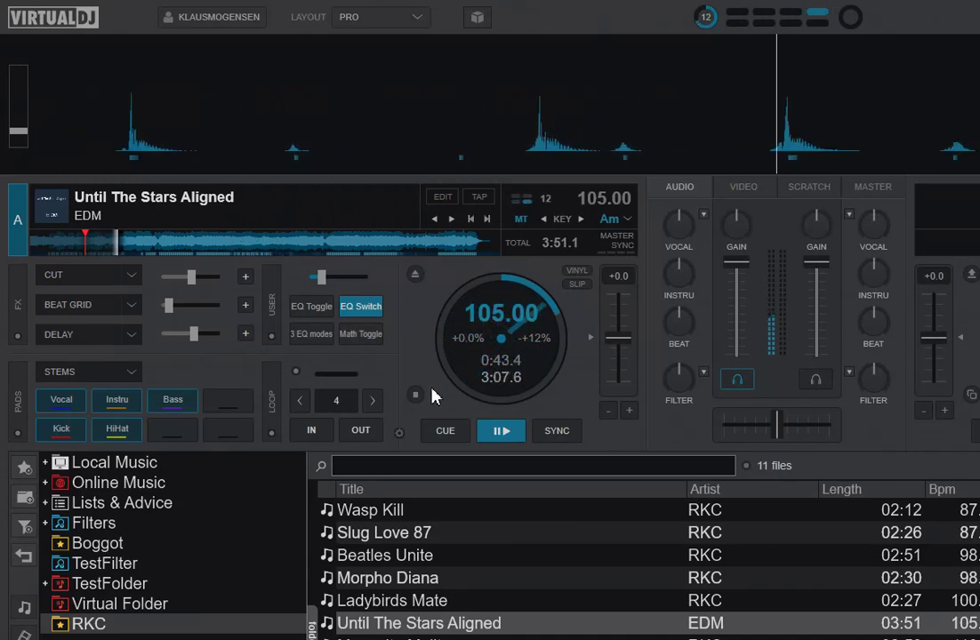
left_click(447, 433)
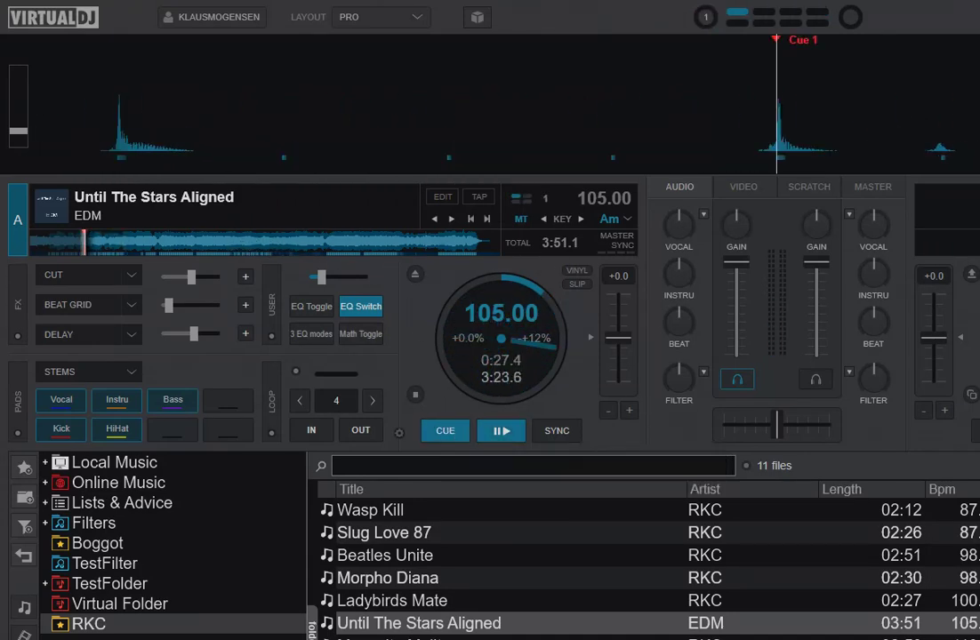
Find the waveform options by searching "wave" and set skinOverviewType to colors
key("ctrl+o")
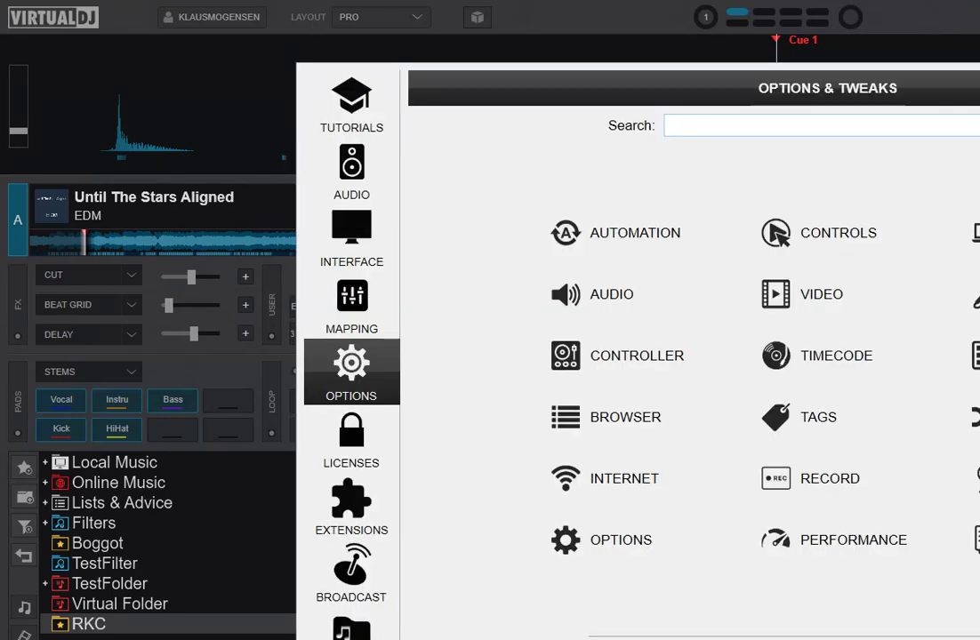
type("wave")
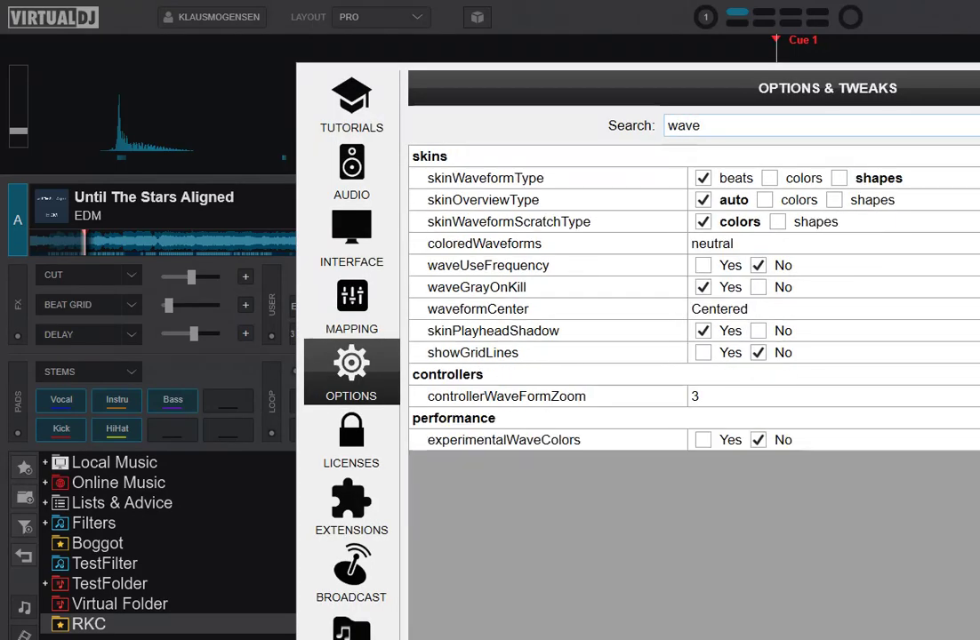
left_click_drag(921, 100, 635, 79)
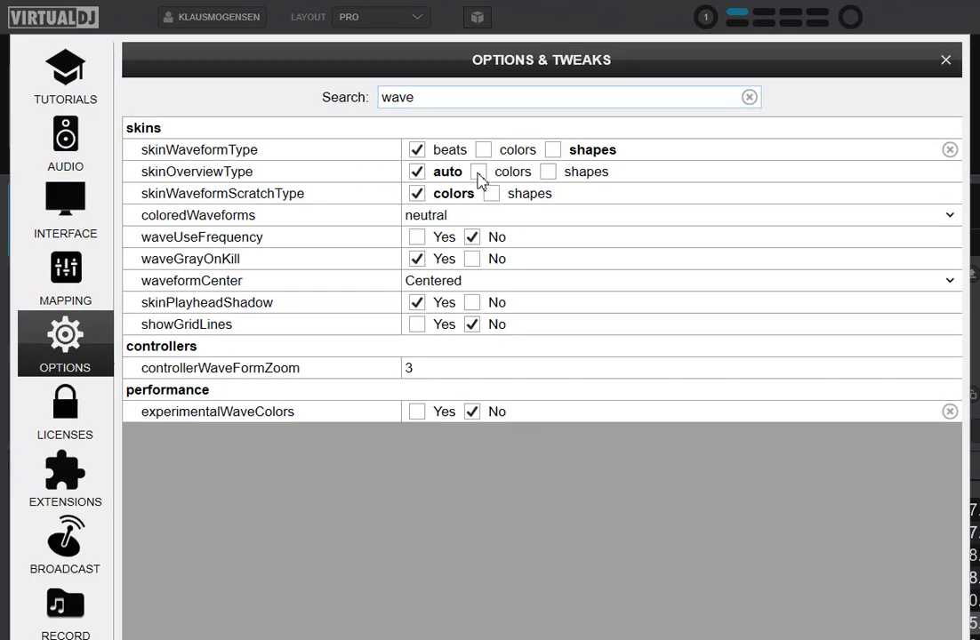
left_click(946, 59)
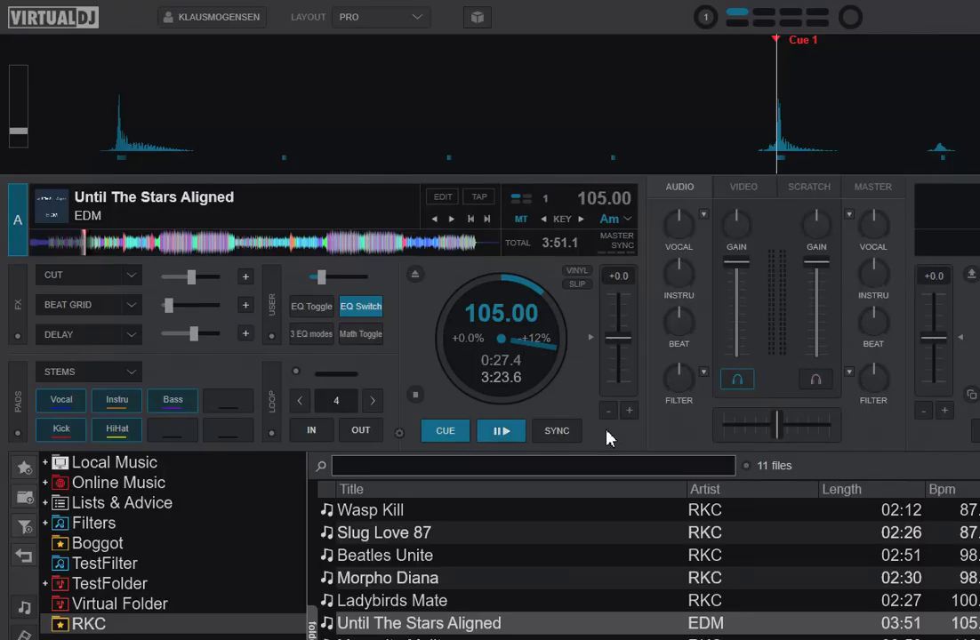
Play deck A with the colored track overview while testing the Vocal EQ, and return to Cue 1
left_click(514, 433)
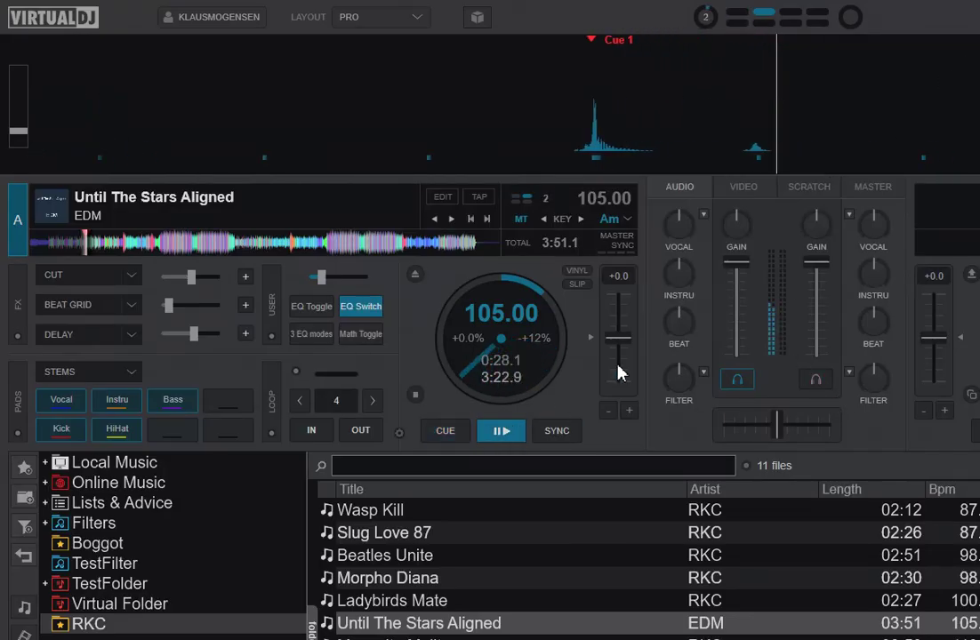
left_click_drag(673, 233, 619, 183)
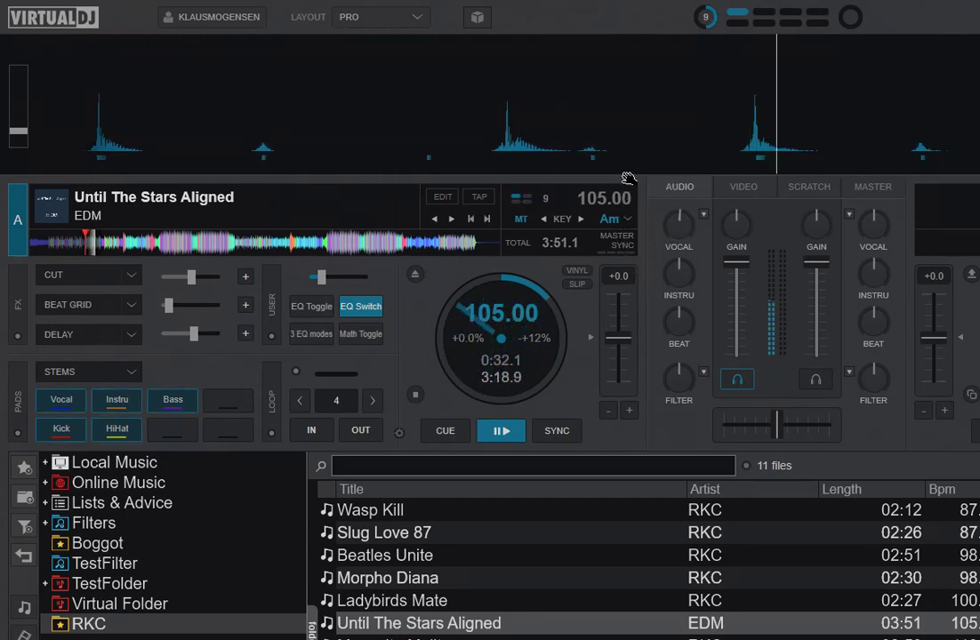
left_click(442, 431)
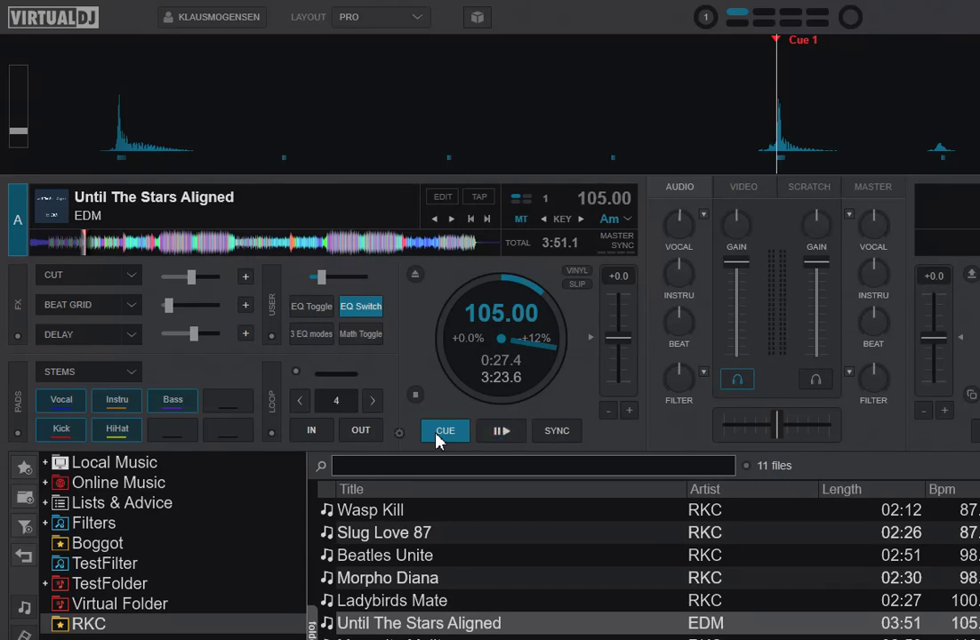
Unload deck A and load "Until The Stars Aligned" onto it again to refresh its waveform analysis
left_click(415, 274)
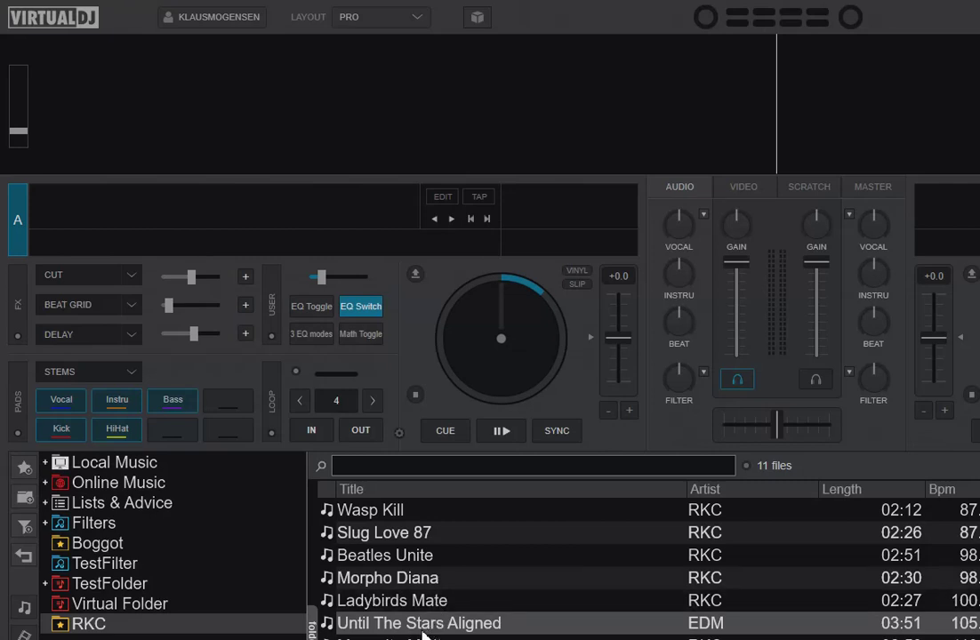
left_click_drag(449, 630, 460, 346)
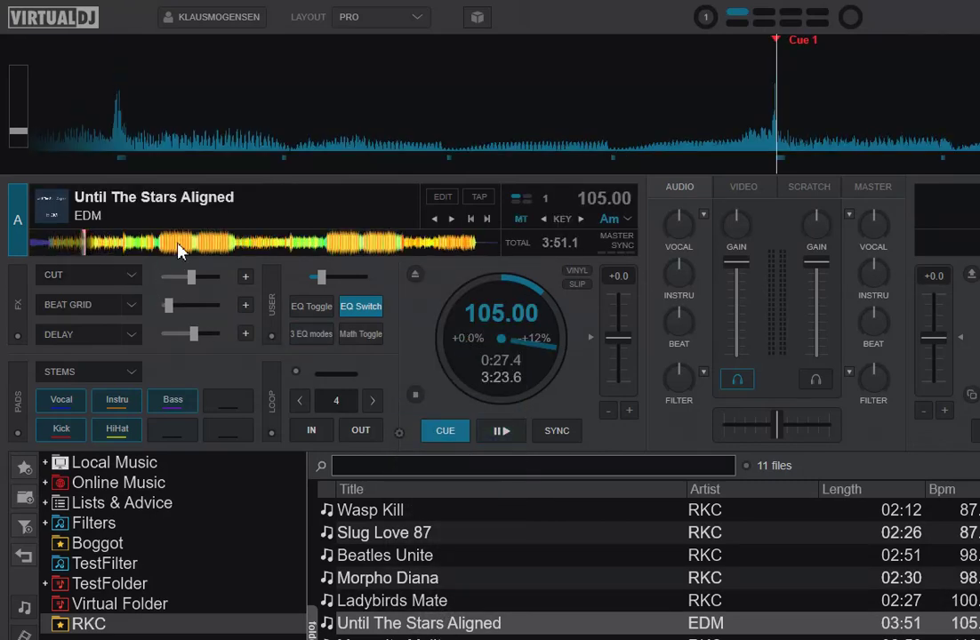